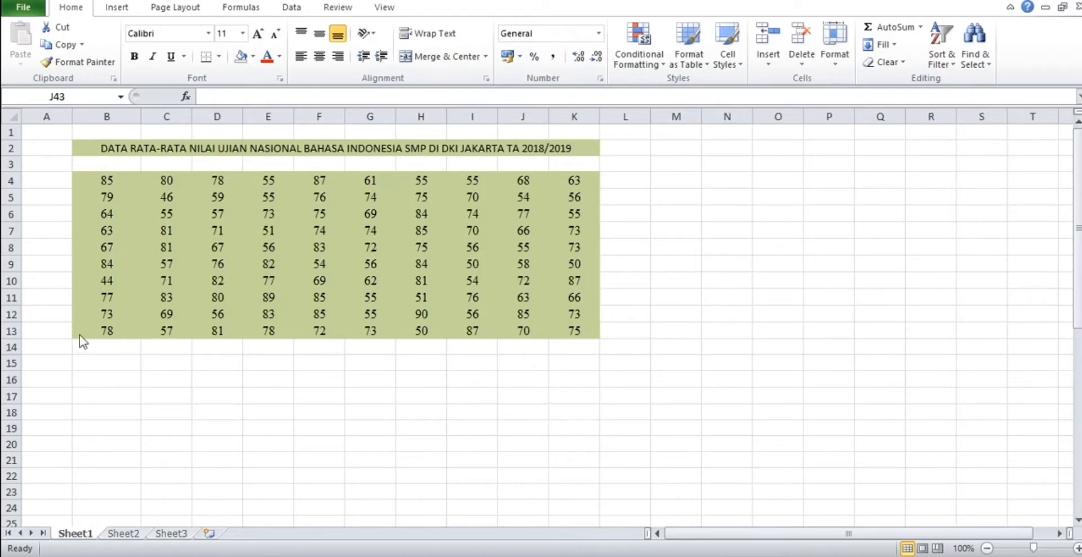
- Label B15 "Rentang" and compute the range in C15 with =MAX(B4:K13)-MIN(B4:K13)
{"action": "left_click", "coordinate": [80, 362]}
{"action": "type", "text": "Rentang"}
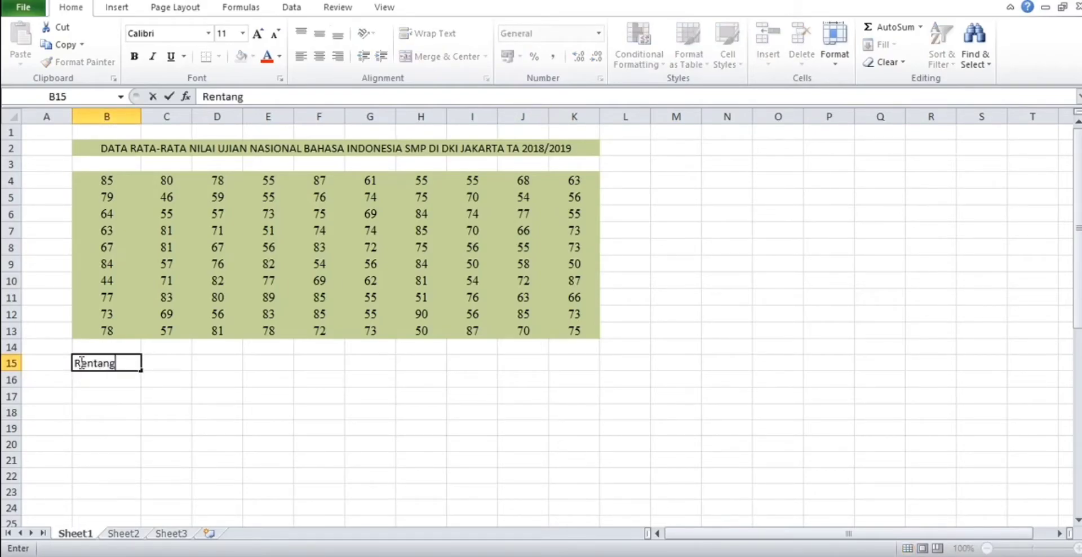
{"action": "left_click", "coordinate": [183, 367]}
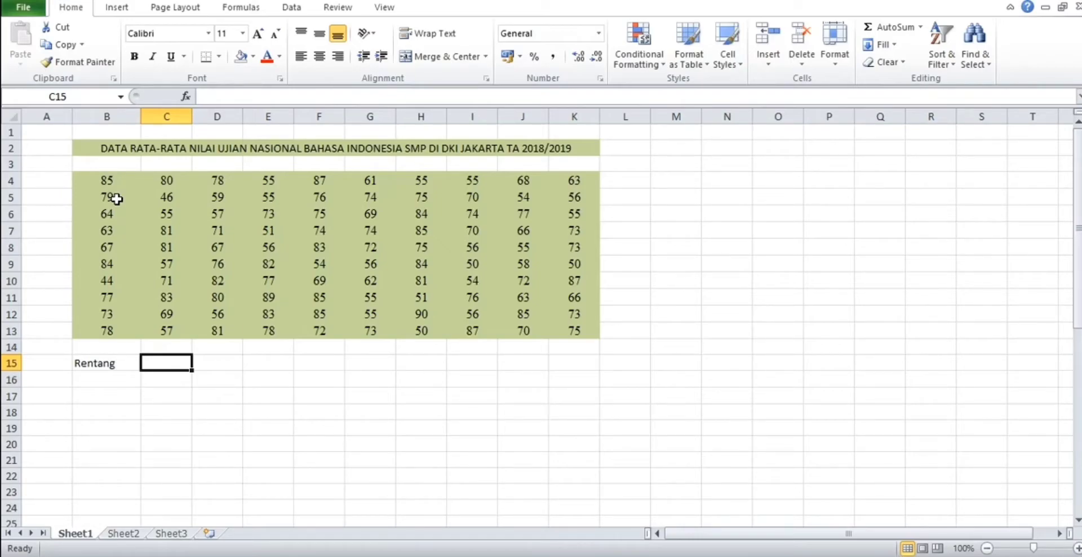
{"action": "type", "text": "="}
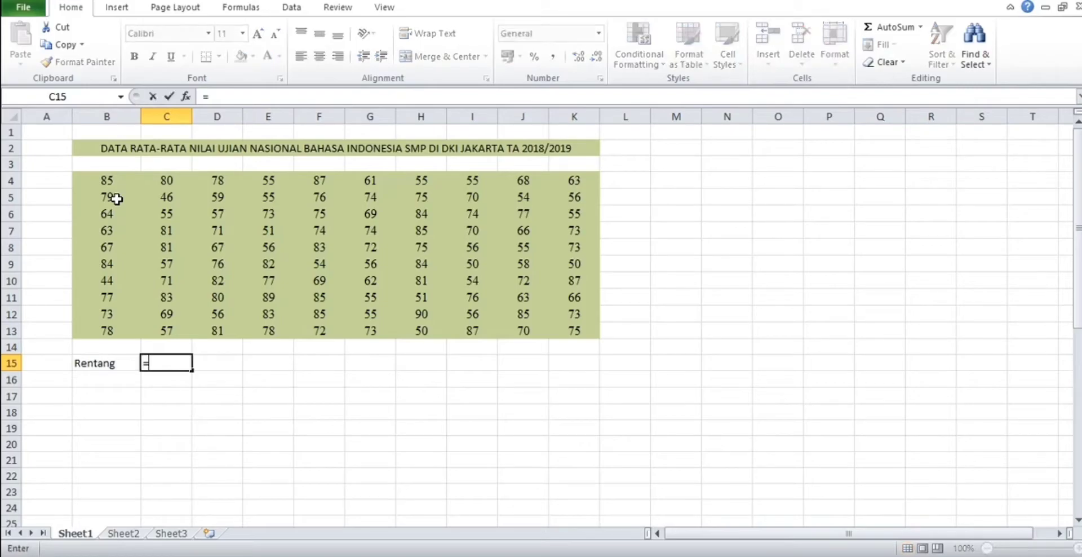
{"action": "type", "text": "MAX"}
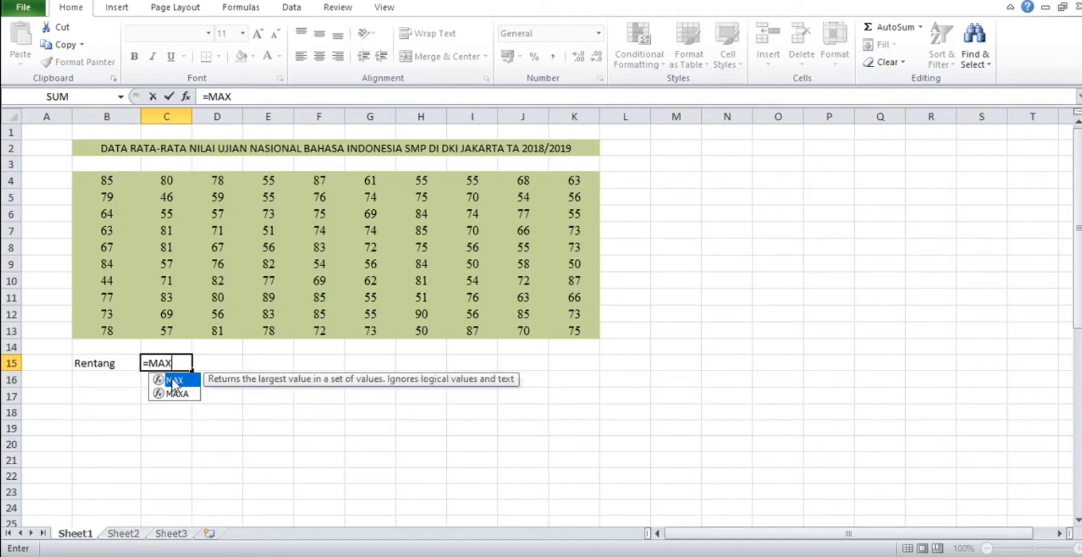
{"action": "double_click", "coordinate": [174, 381]}
{"action": "left_click_drag", "start_coordinate": [101, 180], "coordinate": [562, 331]}
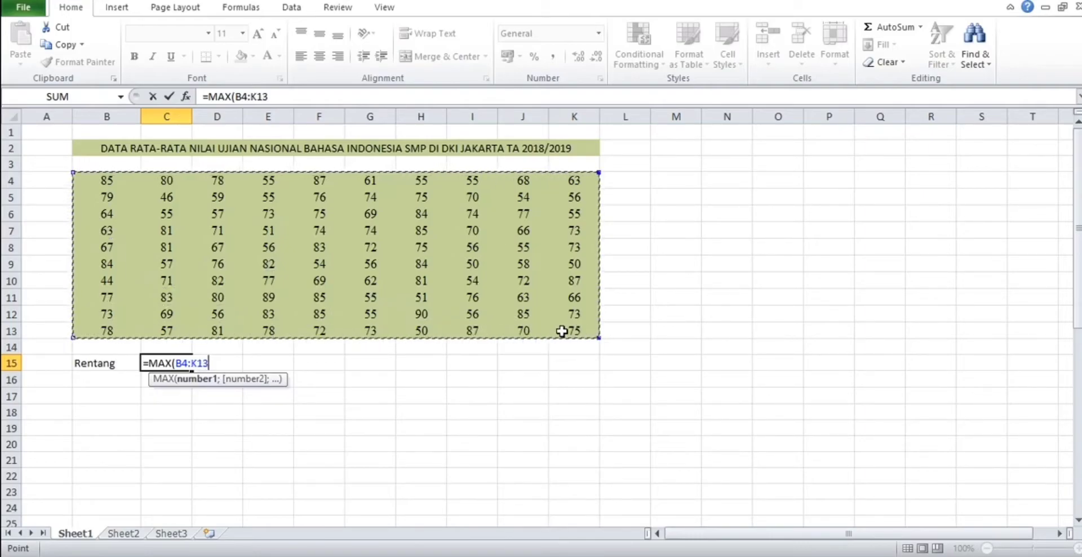
{"action": "type", "text": ")"}
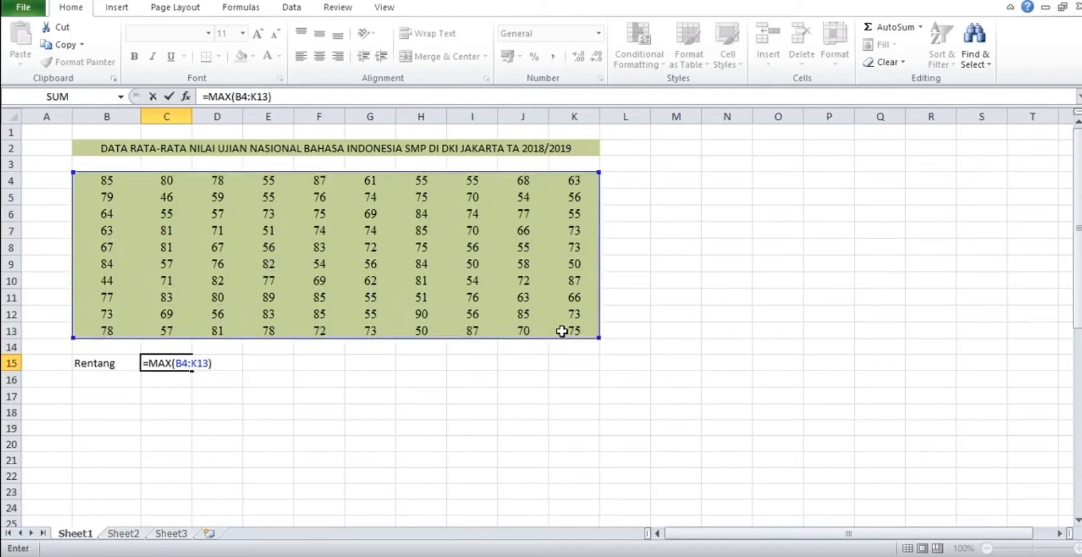
{"action": "type", "text": "-MIN"}
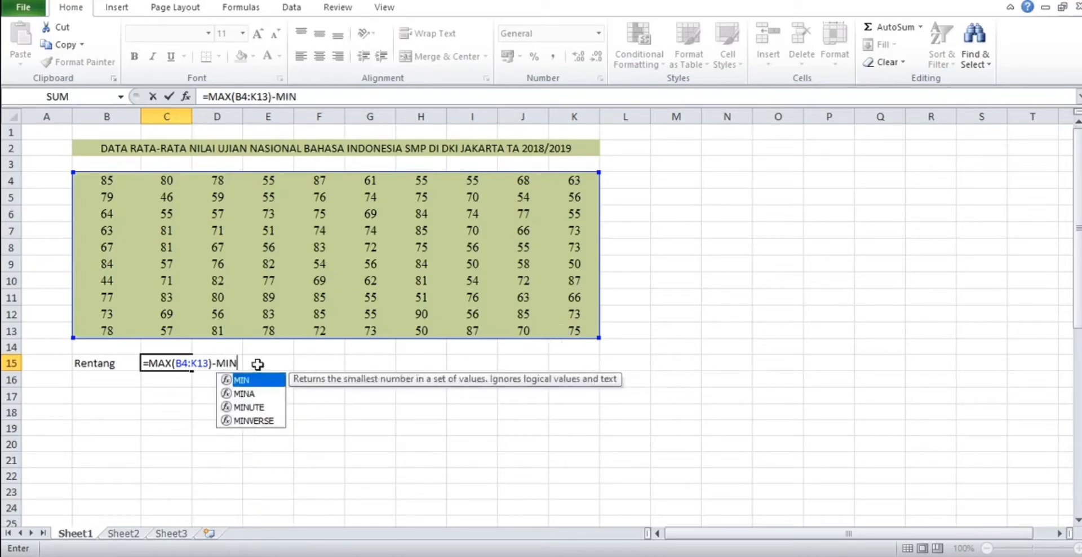
{"action": "type", "text": "("}
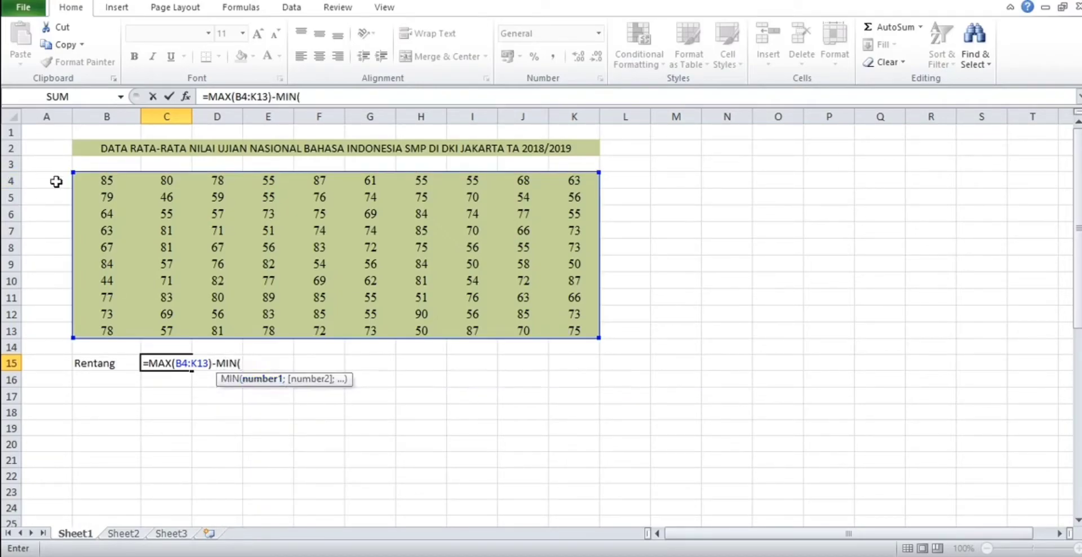
{"action": "left_click_drag", "start_coordinate": [104, 180], "coordinate": [553, 329]}
{"action": "type", "text": ")"}
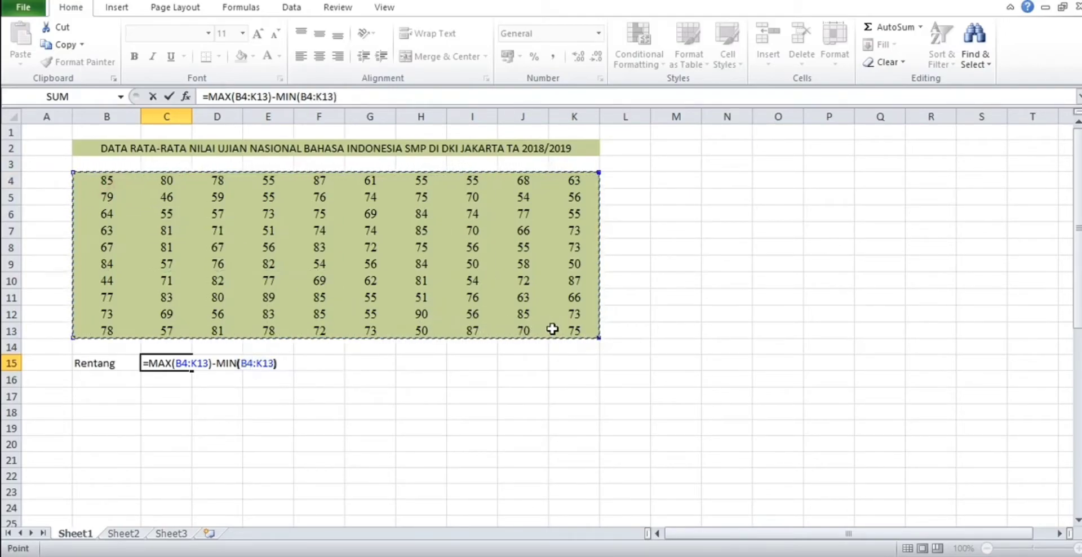
{"action": "key", "text": "Return"}
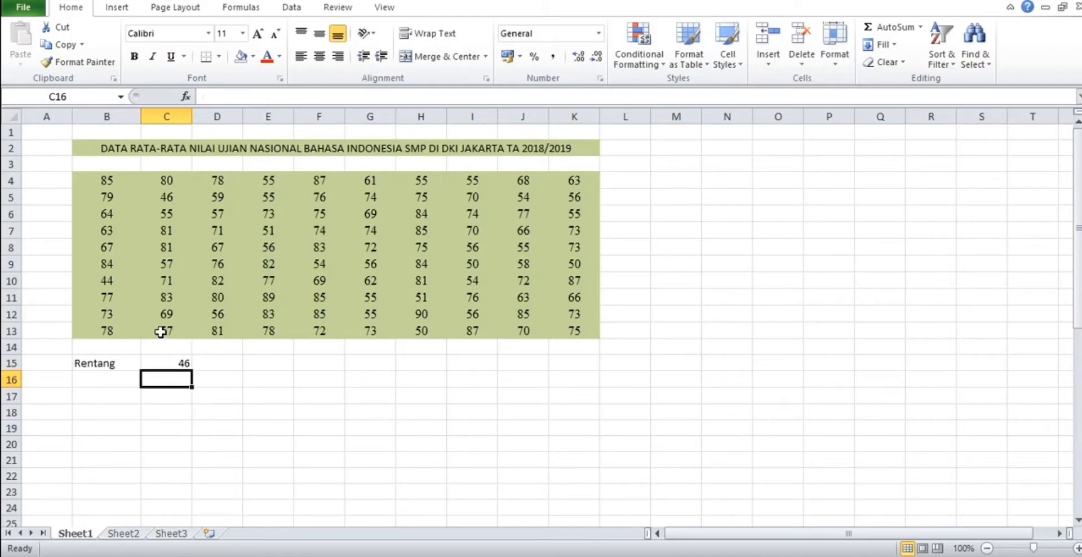
- Label B16 "Banyak kelas" and compute the number of classes in C16 with =1+3,3*LOG(100)
{"action": "left_click", "coordinate": [112, 378]}
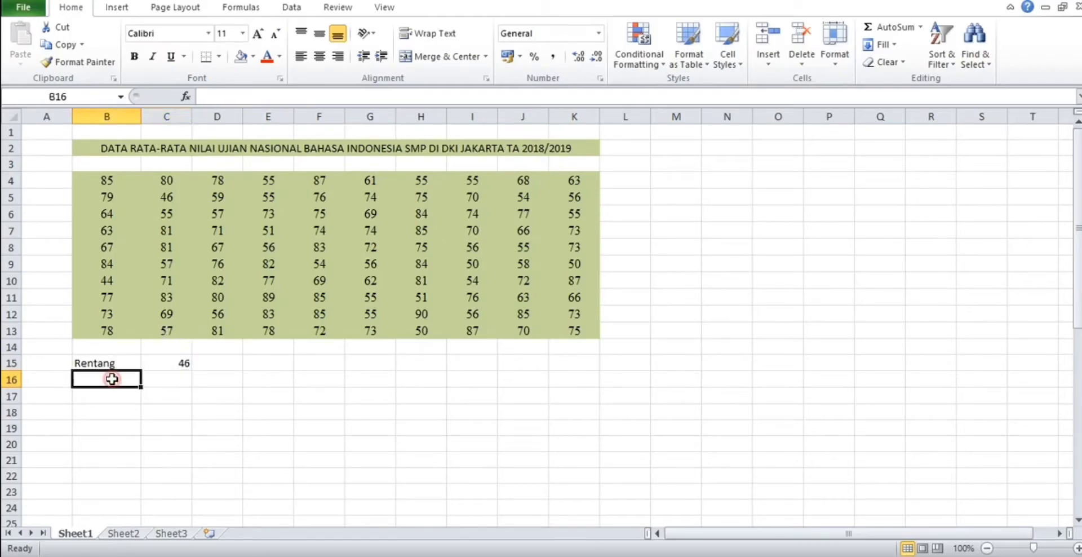
{"action": "type", "text": "Ban"}
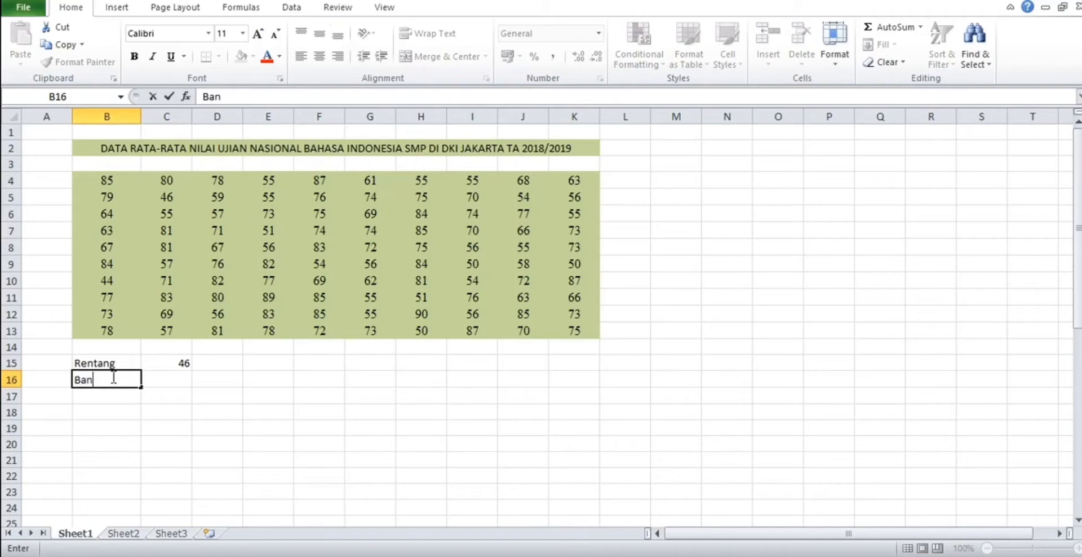
{"action": "type", "text": "yak kelas"}
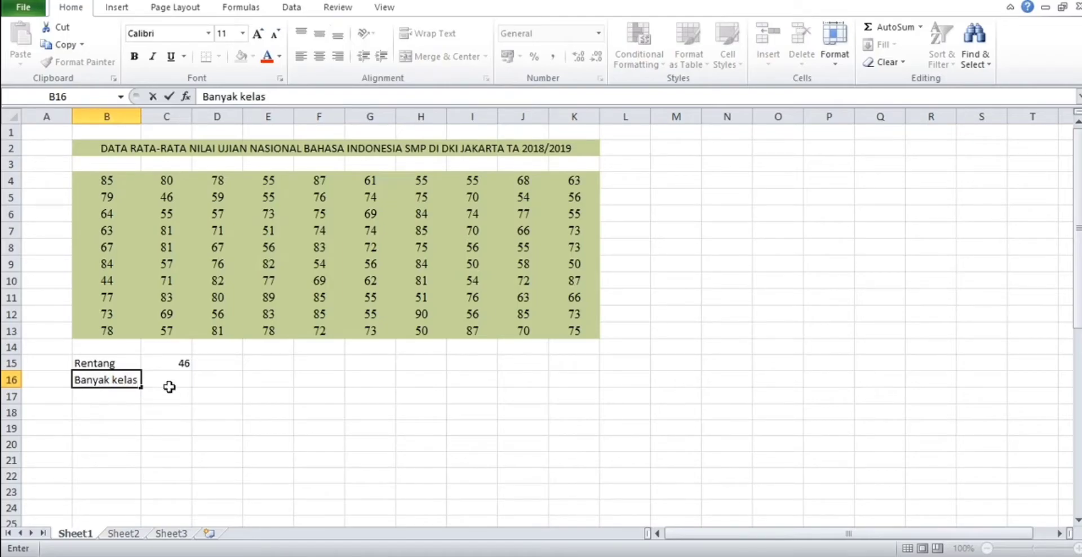
{"action": "left_click", "coordinate": [176, 383]}
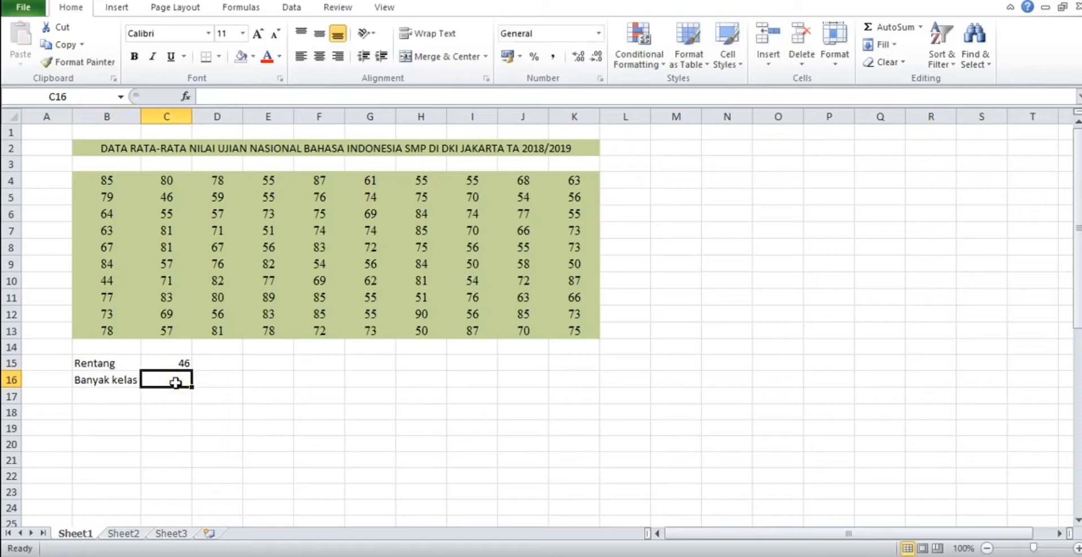
{"action": "type", "text": "="}
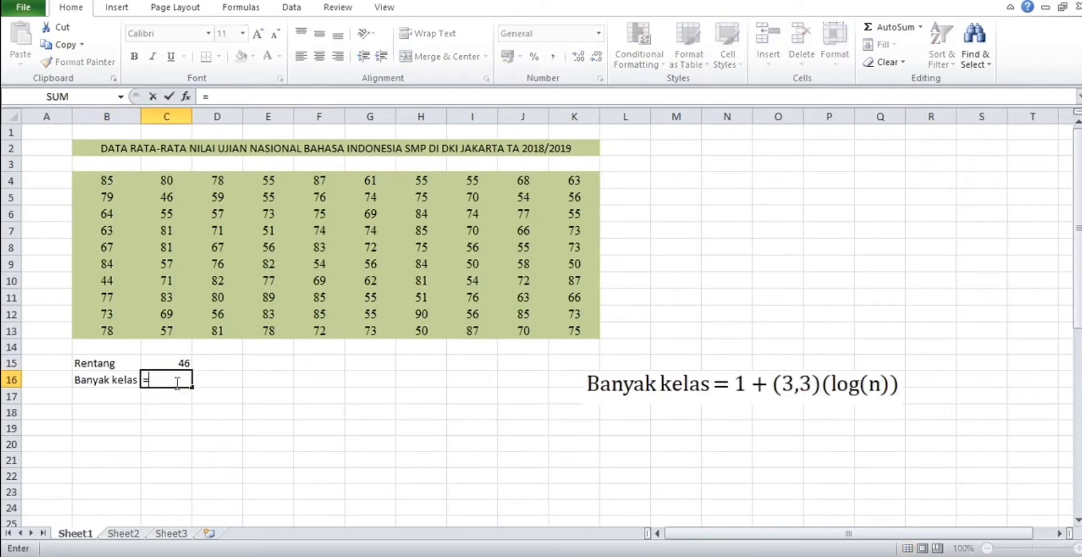
{"action": "type", "text": "1+3,3*"}
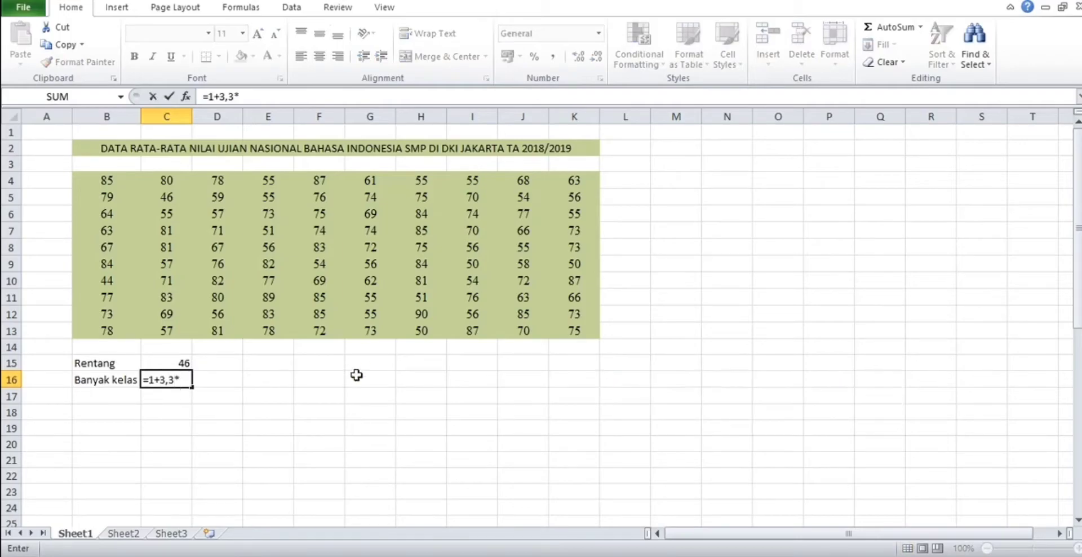
{"action": "type", "text": "log"}
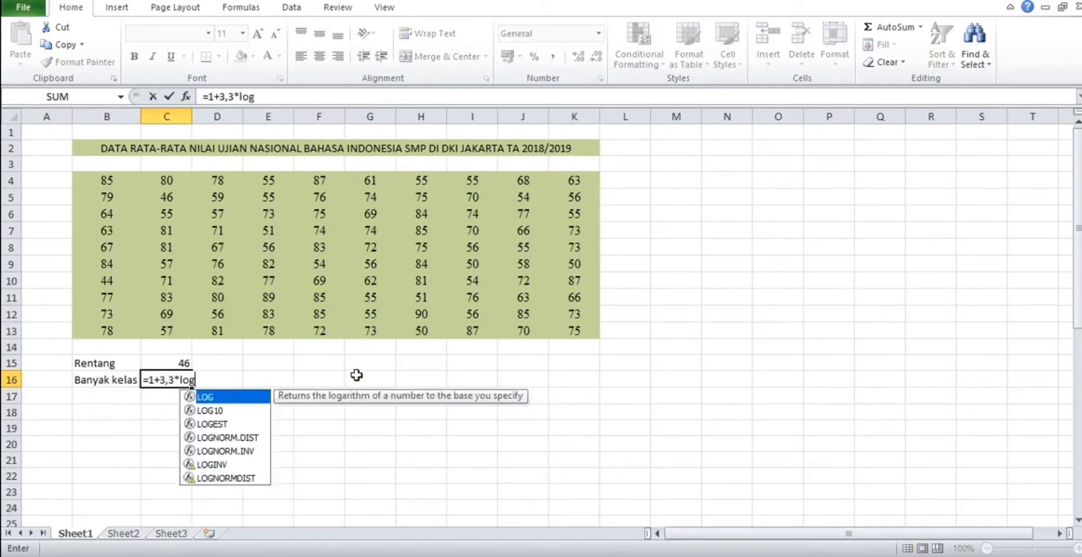
{"action": "double_click", "coordinate": [248, 399]}
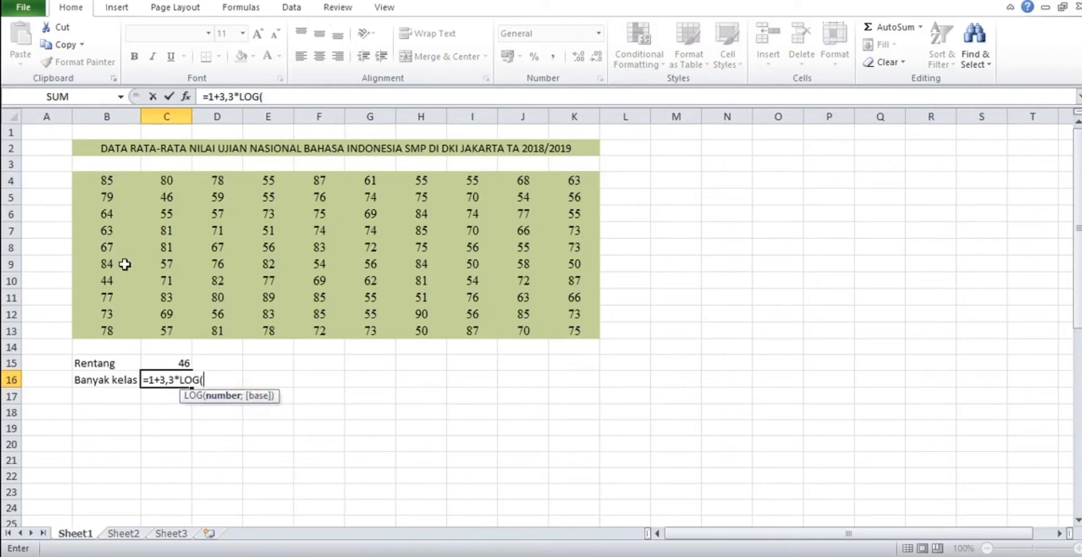
{"action": "type", "text": "100)"}
{"action": "key", "text": "Return"}
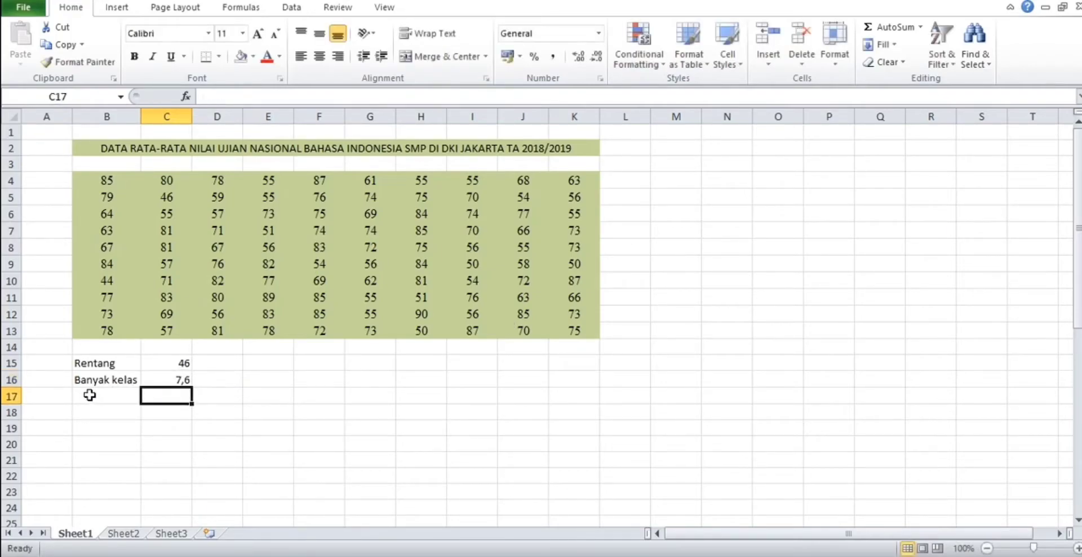
- Label B17 "Panjang" and compute the class length in C17 with =C15/C16
{"action": "left_click", "coordinate": [89, 396]}
{"action": "type", "text": "P"}
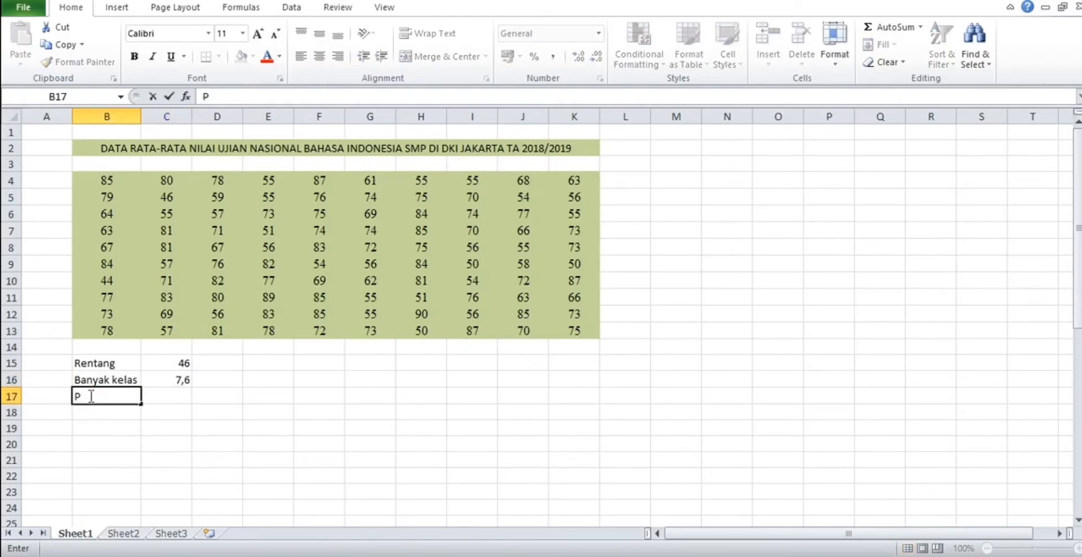
{"action": "type", "text": "anjang"}
{"action": "left_click", "coordinate": [162, 398]}
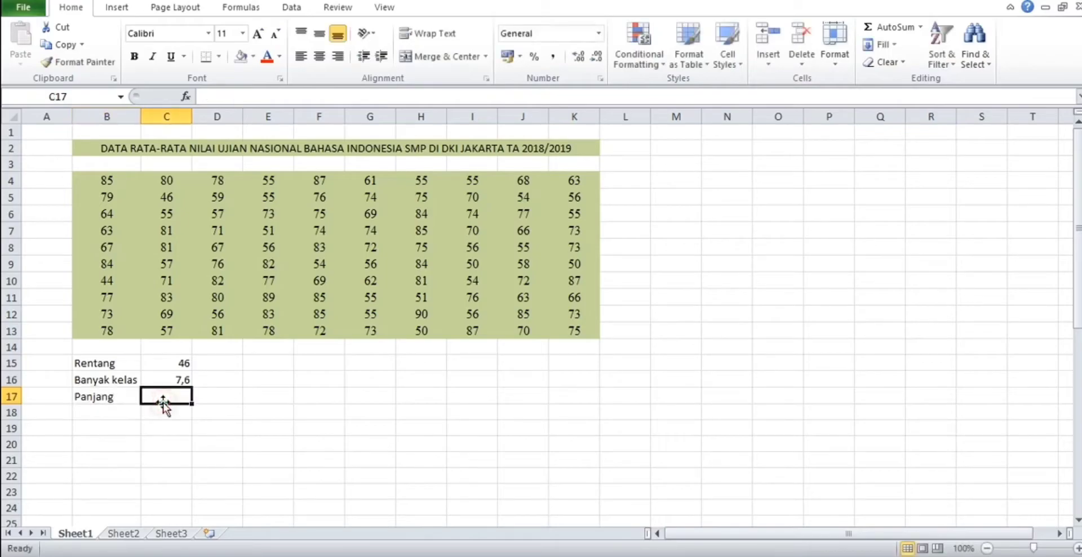
{"action": "type", "text": "="}
{"action": "left_click", "coordinate": [175, 362]}
{"action": "type", "text": "/"}
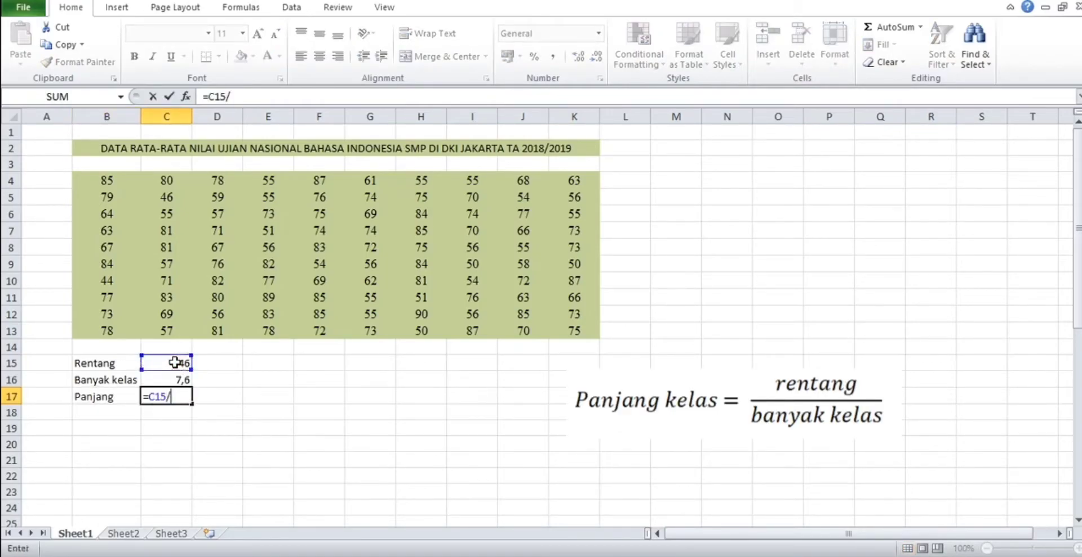
{"action": "left_click", "coordinate": [161, 377]}
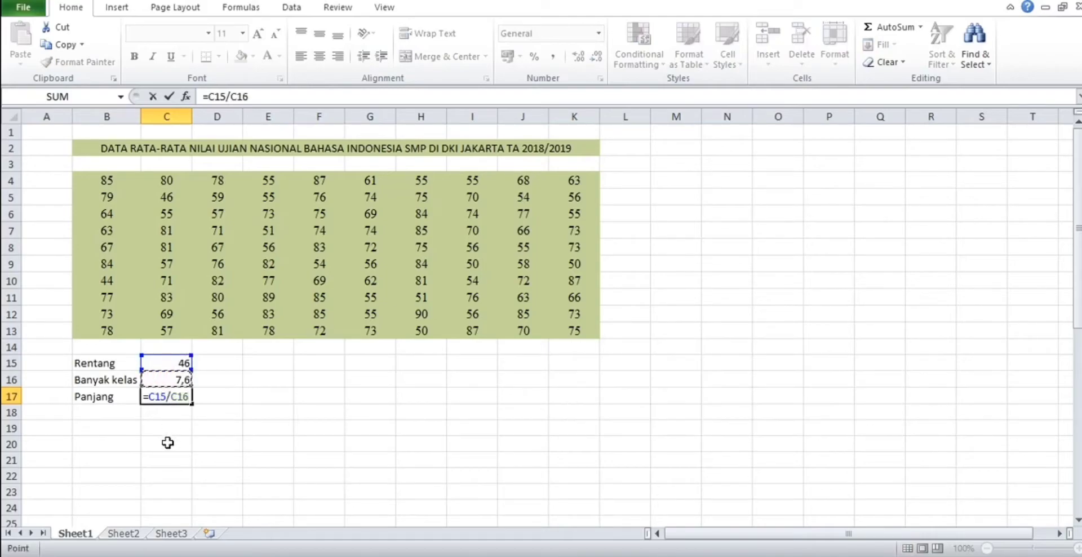
{"action": "key", "text": "Return"}
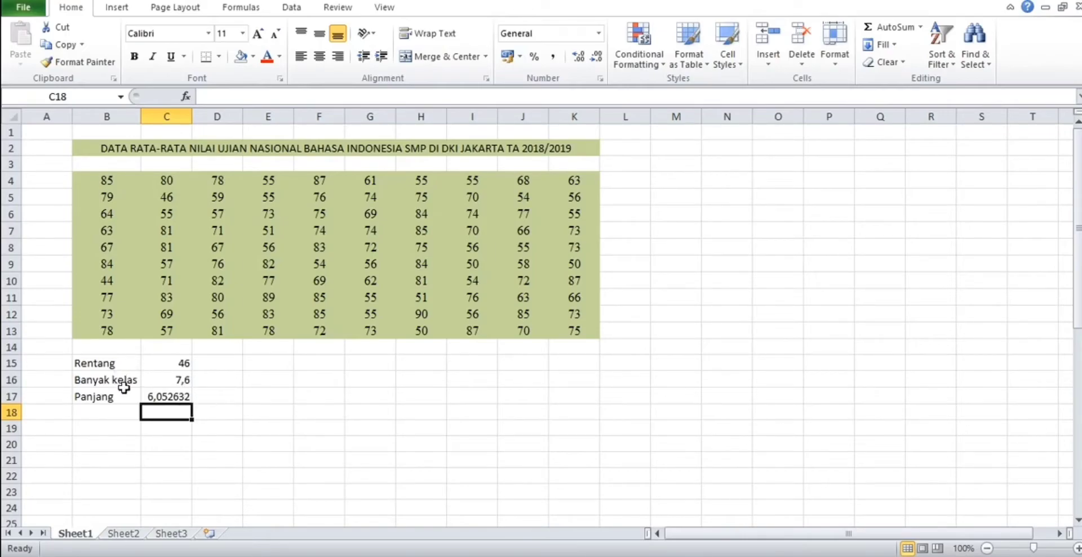
- Enter the rounded class count 8 in D16 and the rounded class length 6 in D17
{"action": "left_click", "coordinate": [217, 382]}
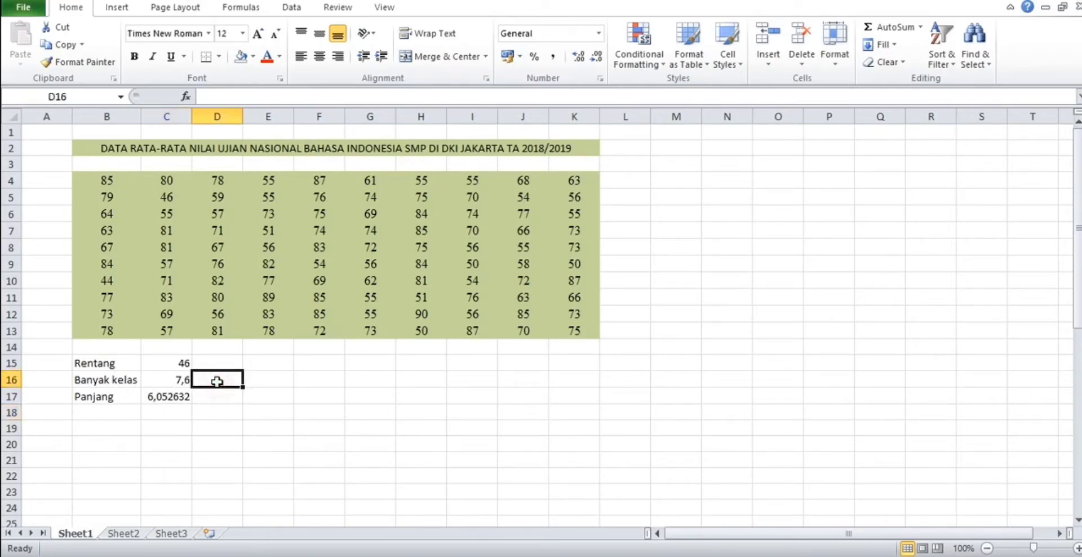
{"action": "type", "text": "8"}
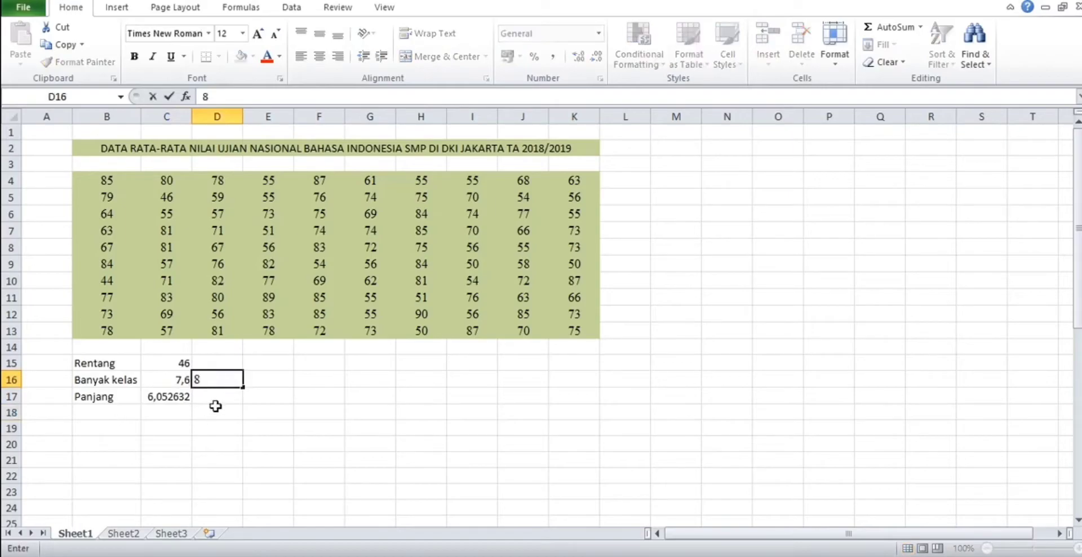
{"action": "key", "text": "Return"}
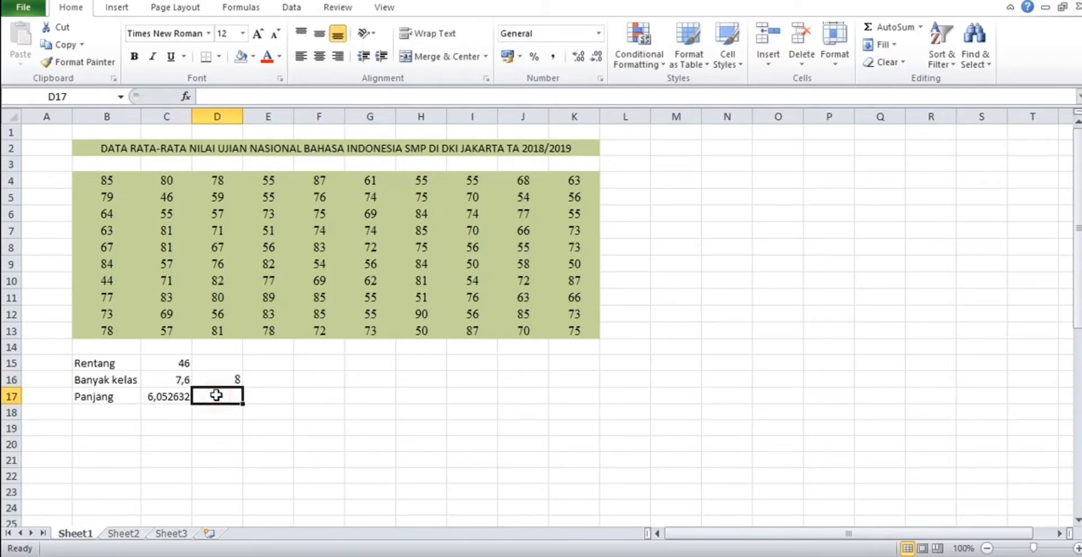
{"action": "type", "text": "6"}
{"action": "key", "text": "Return"}
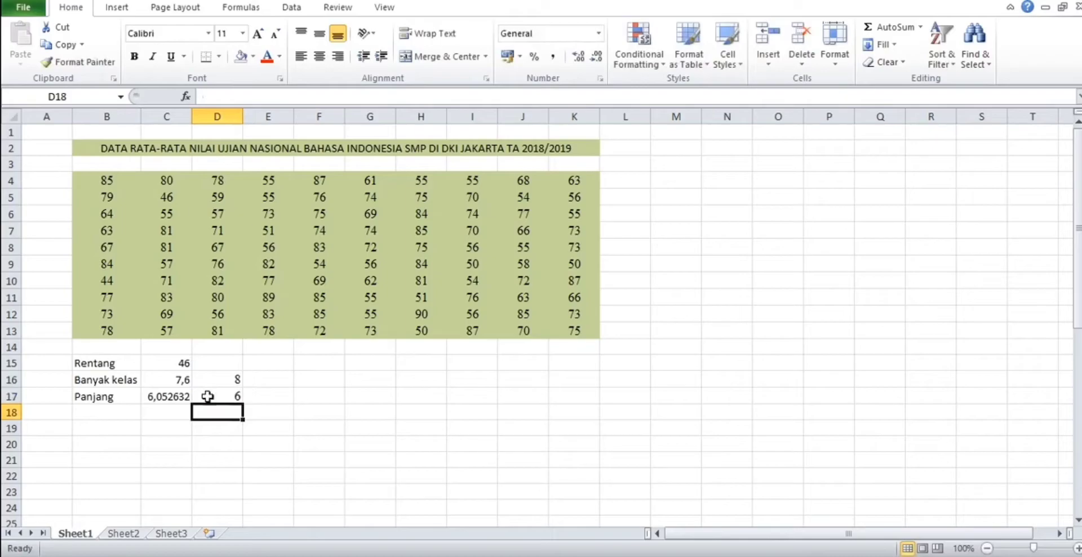
- Add the heading "No." in C19 and number the rows below it 1 to 8 in C20:C27, starting from a text-formatted 1
{"action": "scroll", "coordinate": [177, 409], "scroll_direction": "down", "scroll_amount": 1}
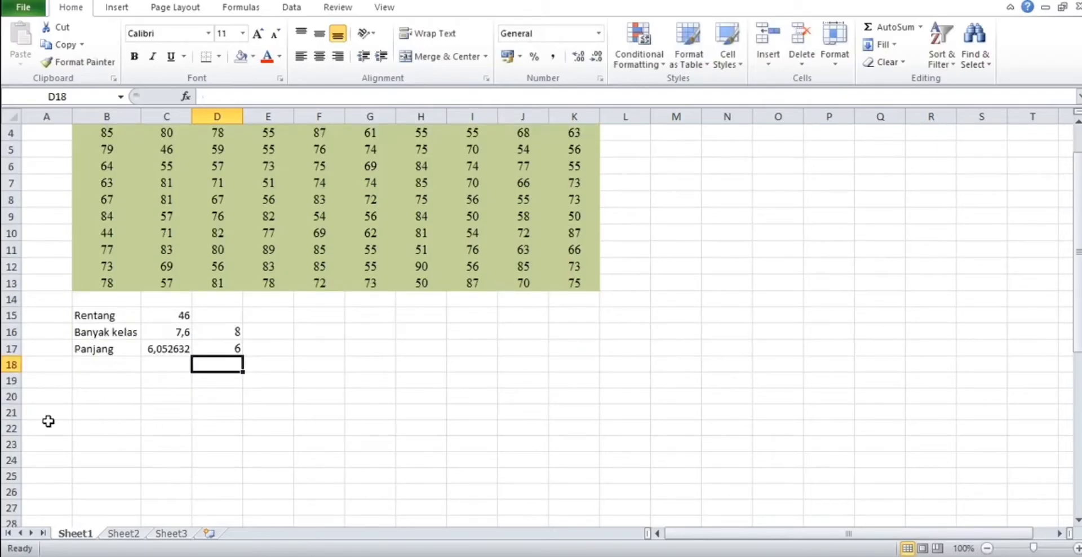
{"action": "left_click", "coordinate": [152, 383]}
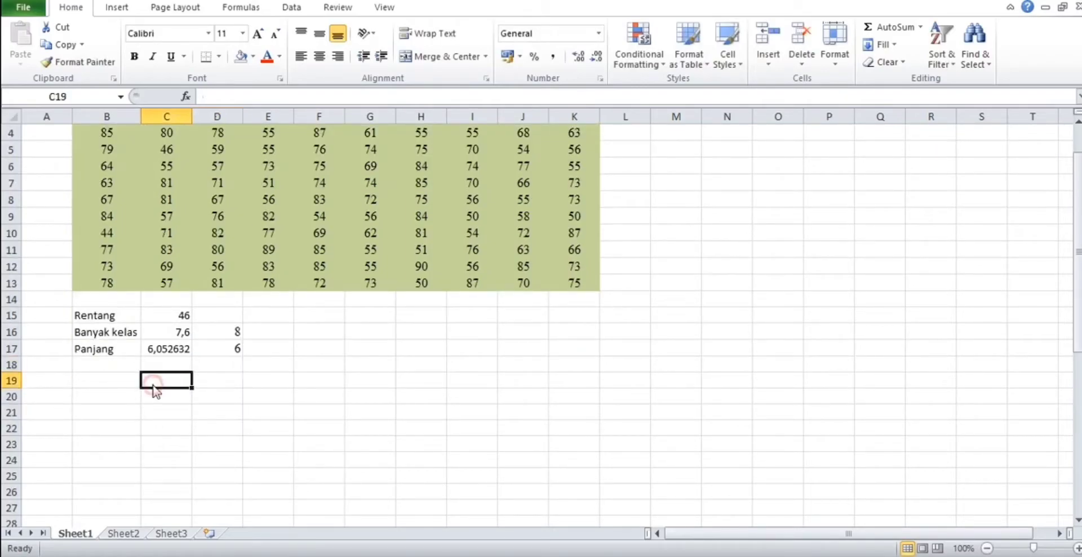
{"action": "type", "text": "Ne"}
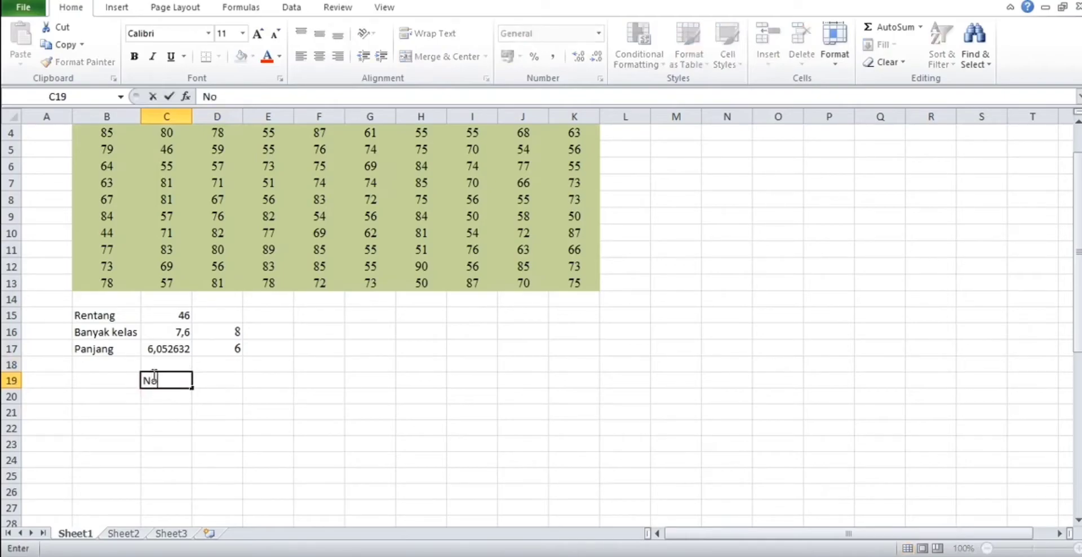
{"action": "type", "text": "."}
{"action": "key", "text": "Return"}
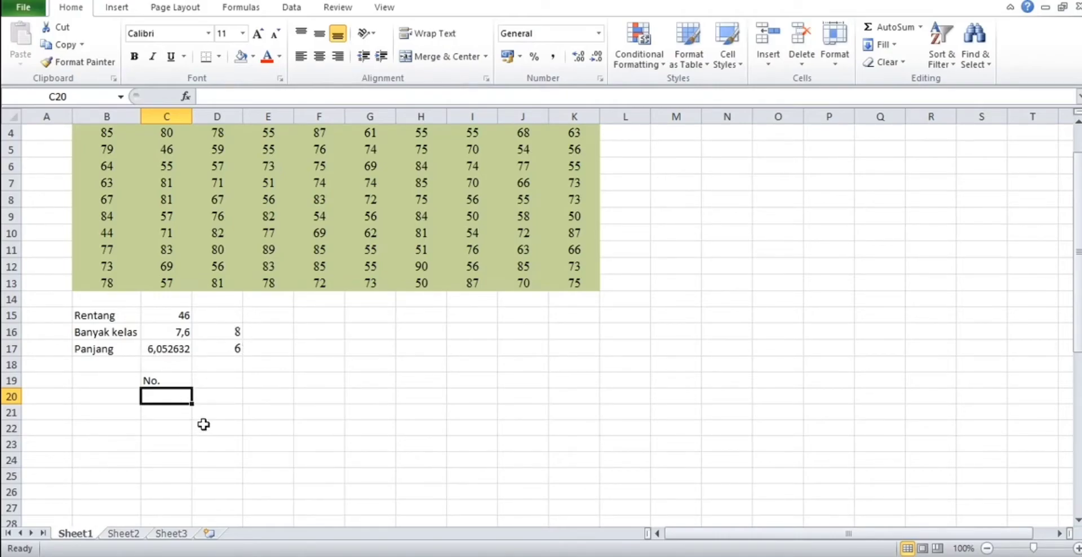
{"action": "type", "text": "'1"}
{"action": "key", "text": "Return"}
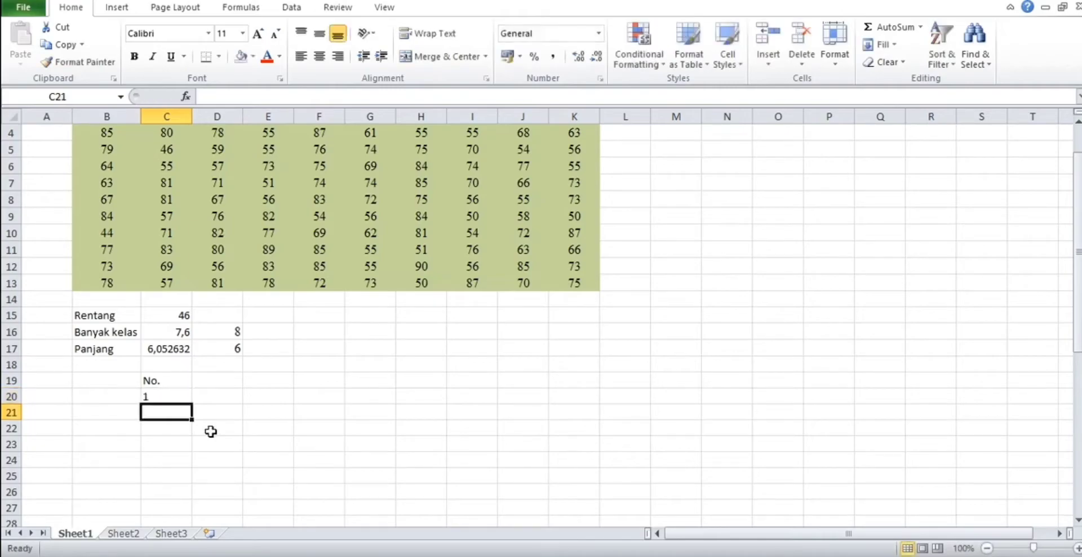
{"action": "left_click", "coordinate": [182, 398]}
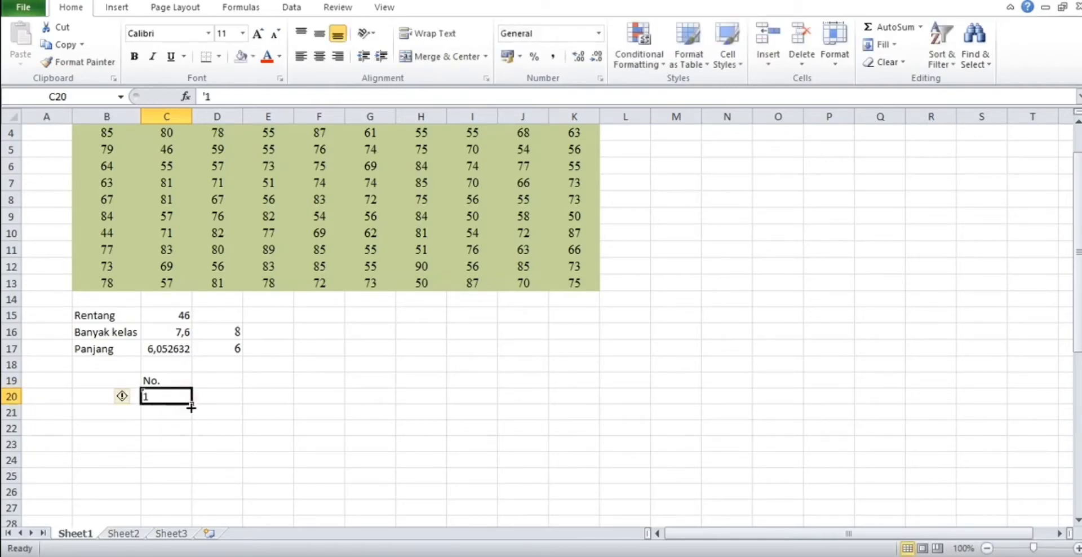
{"action": "left_click_drag", "start_coordinate": [185, 401], "coordinate": [193, 511]}
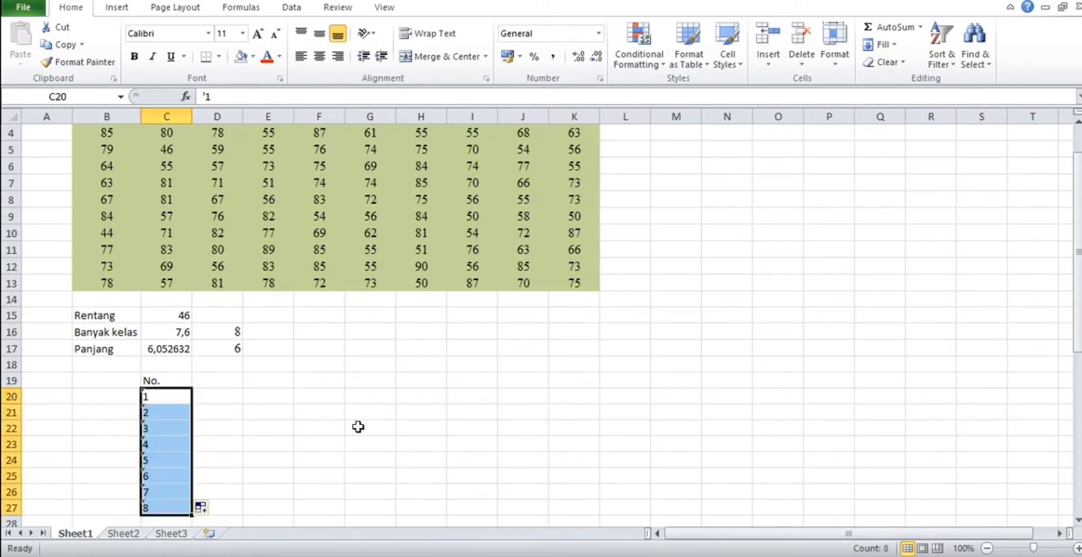
- Add the heading "Batas kelas" in D19 and merge and center it across D19:E19
{"action": "left_click", "coordinate": [229, 431]}
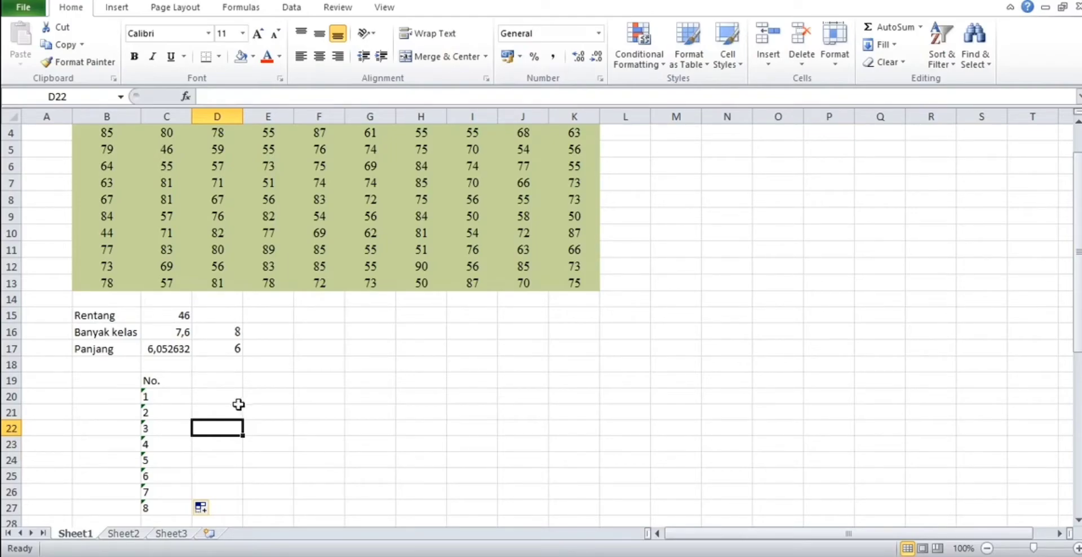
{"action": "left_click", "coordinate": [230, 380]}
{"action": "type", "text": "B"}
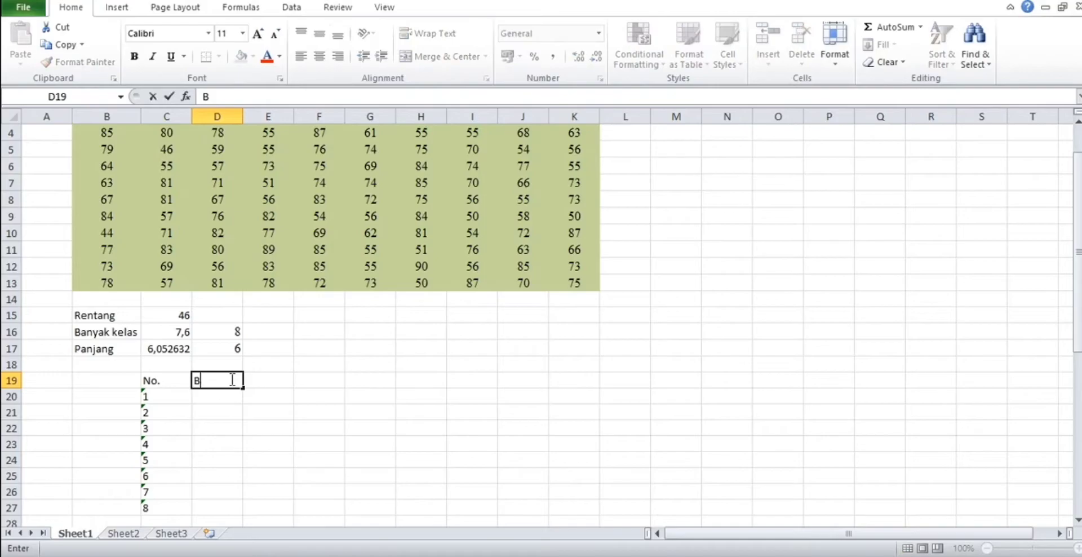
{"action": "type", "text": "atas kelas"}
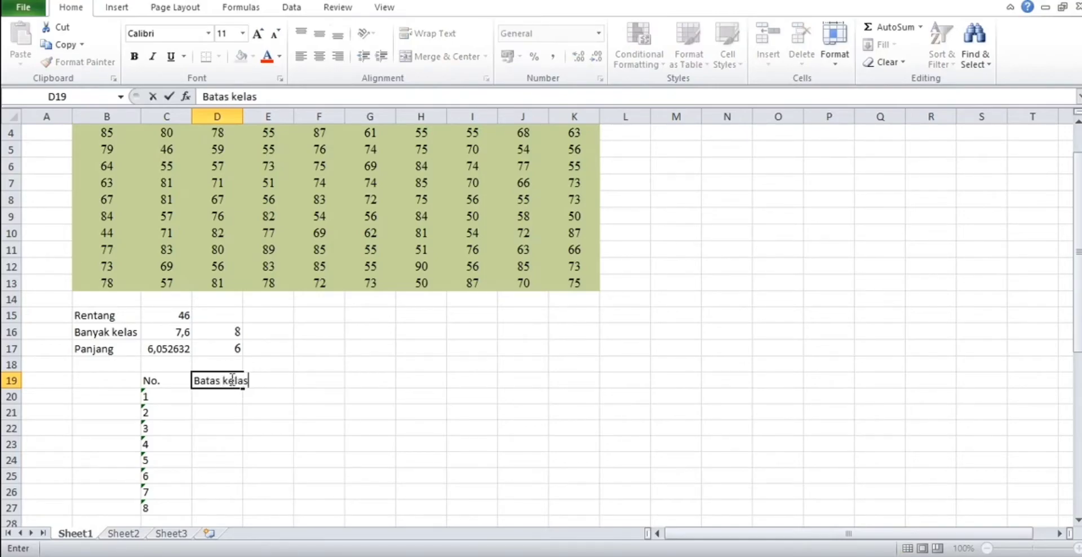
{"action": "left_click", "coordinate": [310, 424]}
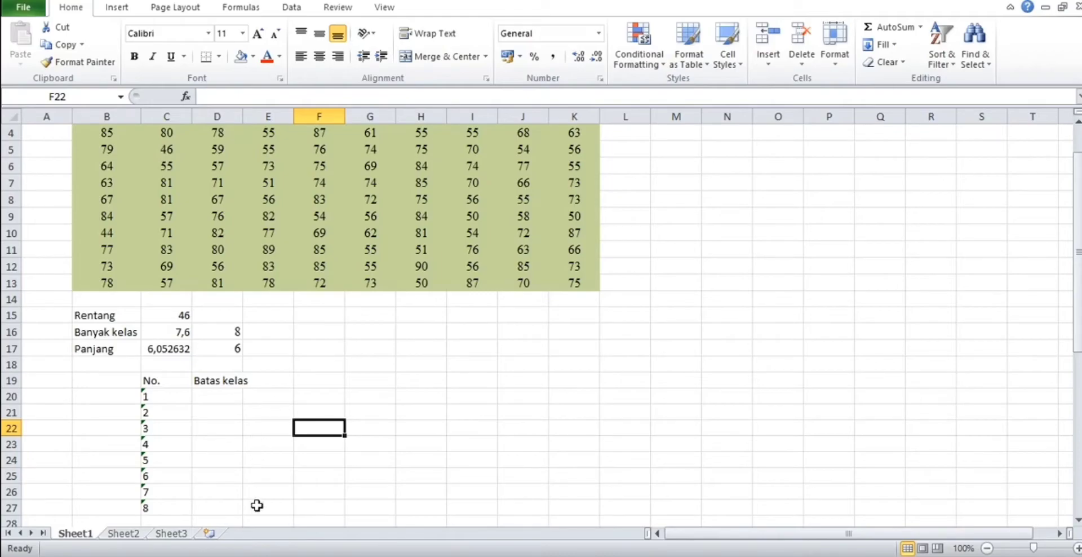
{"action": "left_click", "coordinate": [220, 381]}
{"action": "left_click_drag", "start_coordinate": [223, 382], "coordinate": [260, 382]}
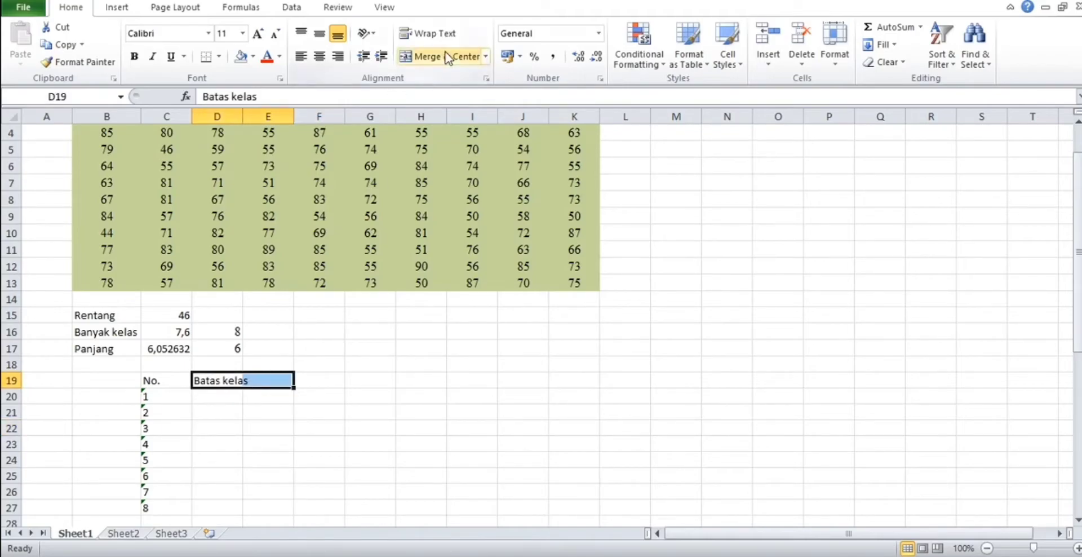
{"action": "left_click", "coordinate": [446, 56]}
{"action": "left_click", "coordinate": [259, 405]}
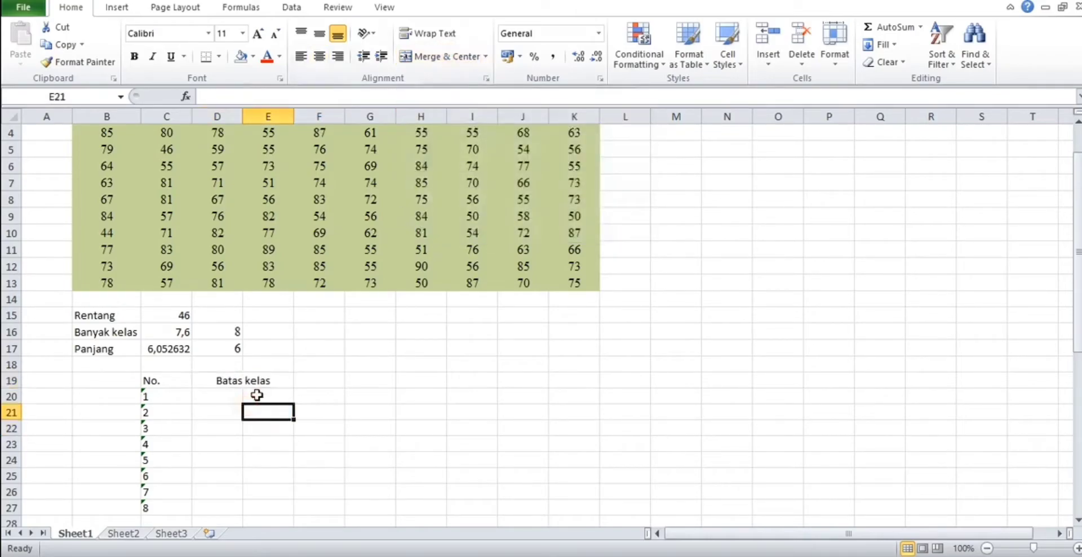
- Find the lowest exam score in G16 with =MIN(B4:K13)
{"action": "left_click", "coordinate": [217, 394]}
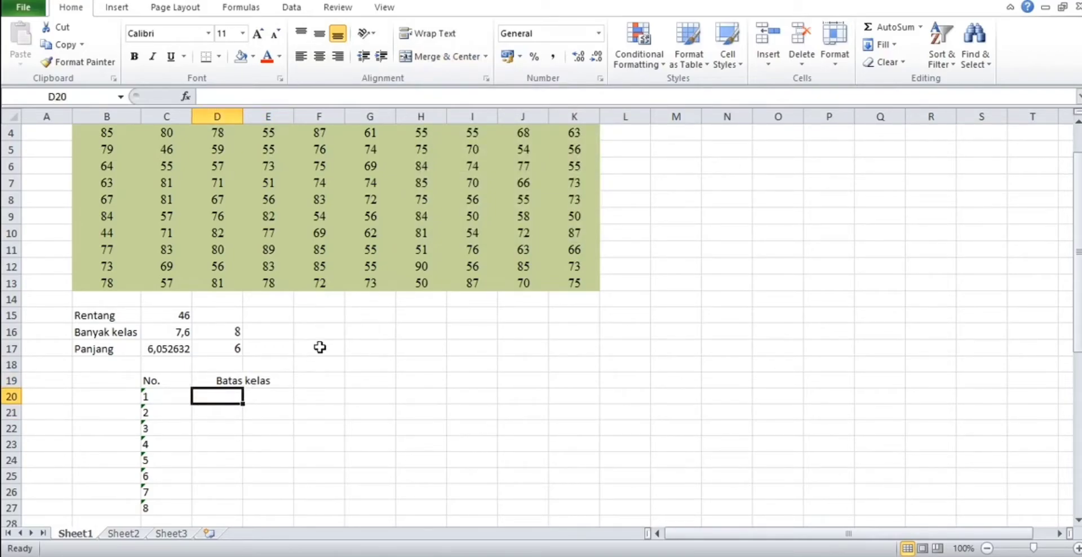
{"action": "scroll", "coordinate": [320, 347], "scroll_direction": "up", "scroll_amount": 1}
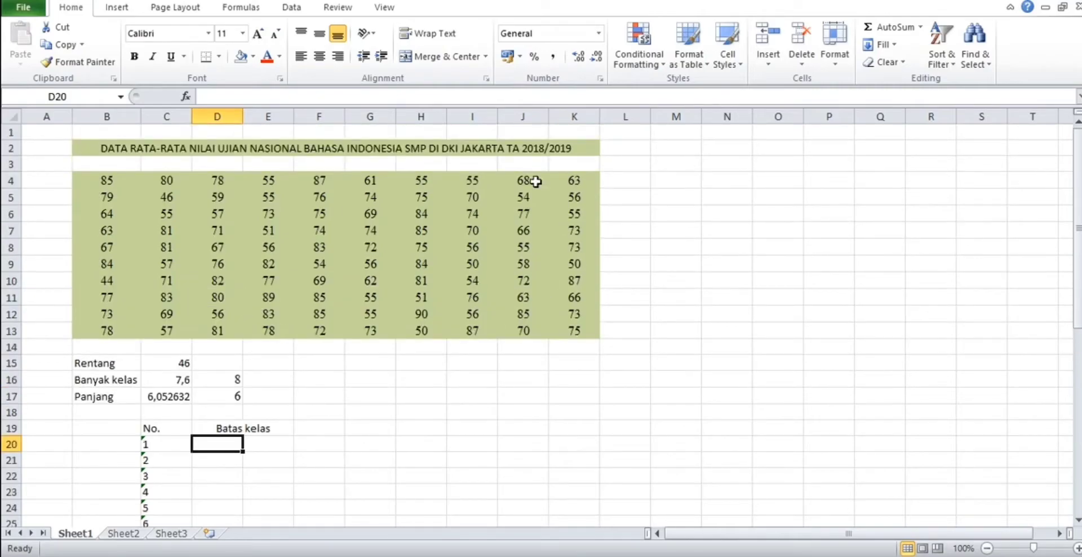
{"action": "scroll", "coordinate": [356, 336], "scroll_direction": "down", "scroll_amount": 1}
{"action": "left_click", "coordinate": [363, 335]}
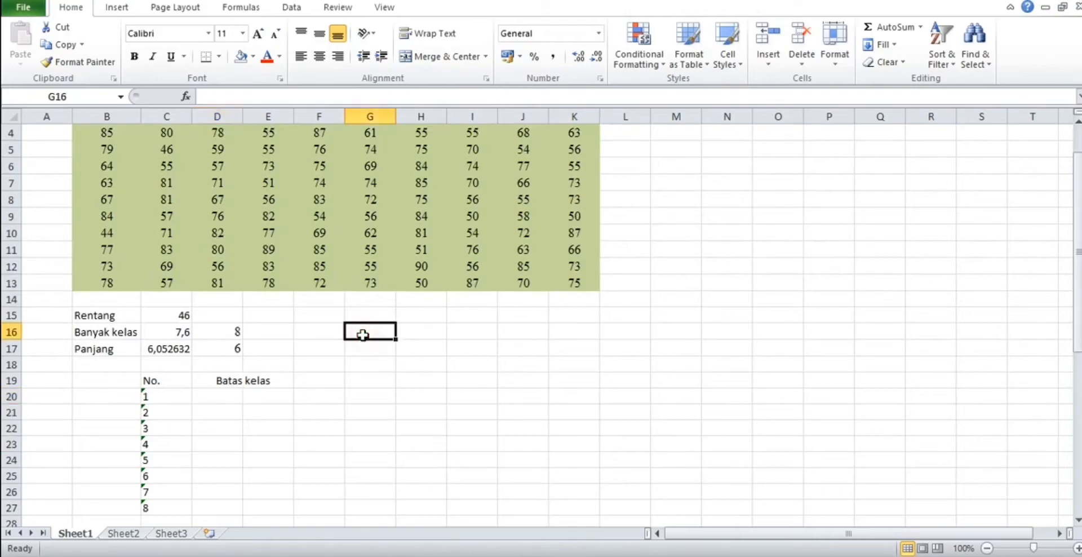
{"action": "type", "text": "=MIN"}
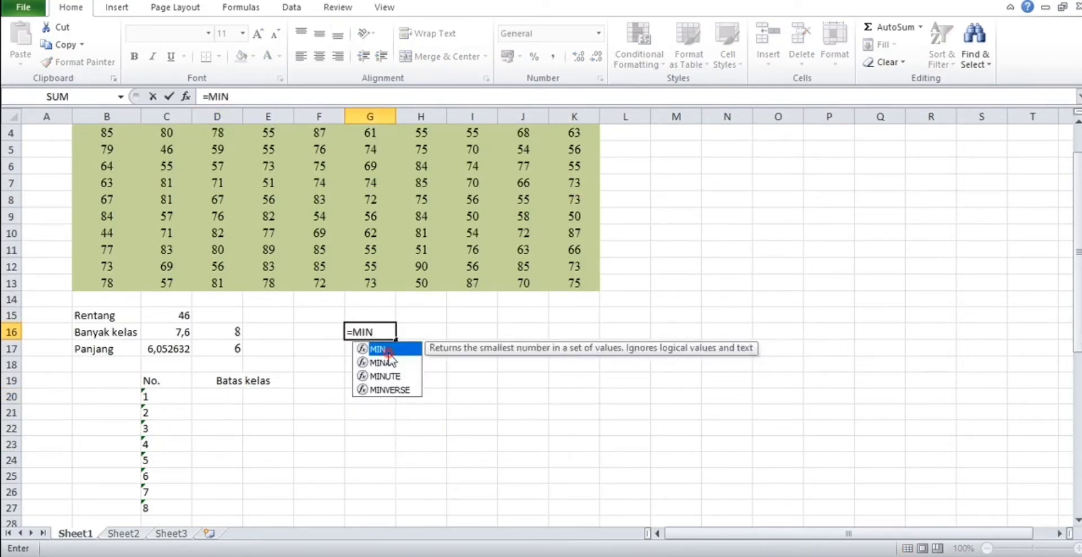
{"action": "type", "text": "("}
{"action": "scroll", "coordinate": [242, 361], "scroll_direction": "up", "scroll_amount": 1}
{"action": "left_click_drag", "start_coordinate": [91, 181], "coordinate": [564, 333]}
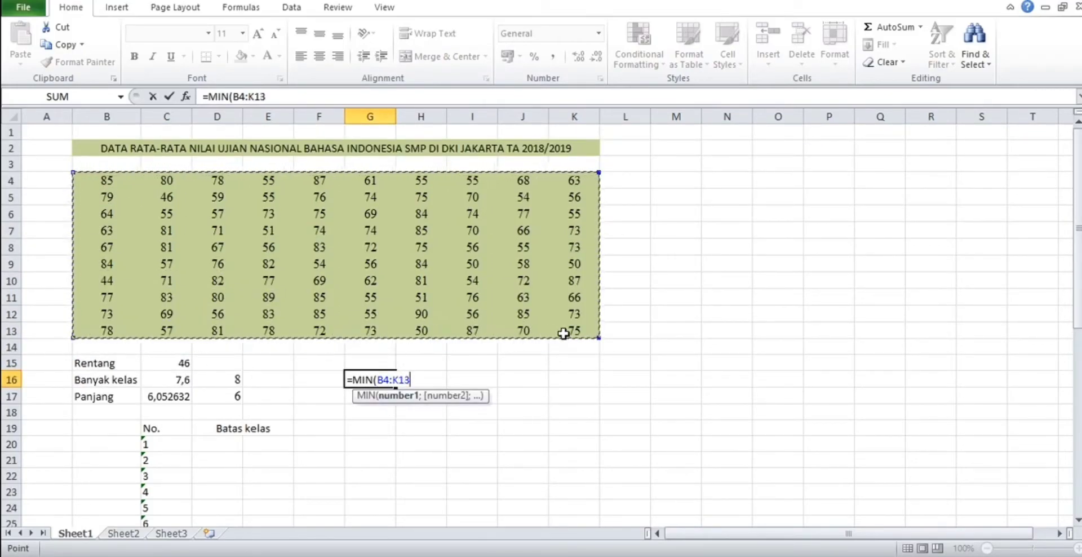
{"action": "key", "text": "Return"}
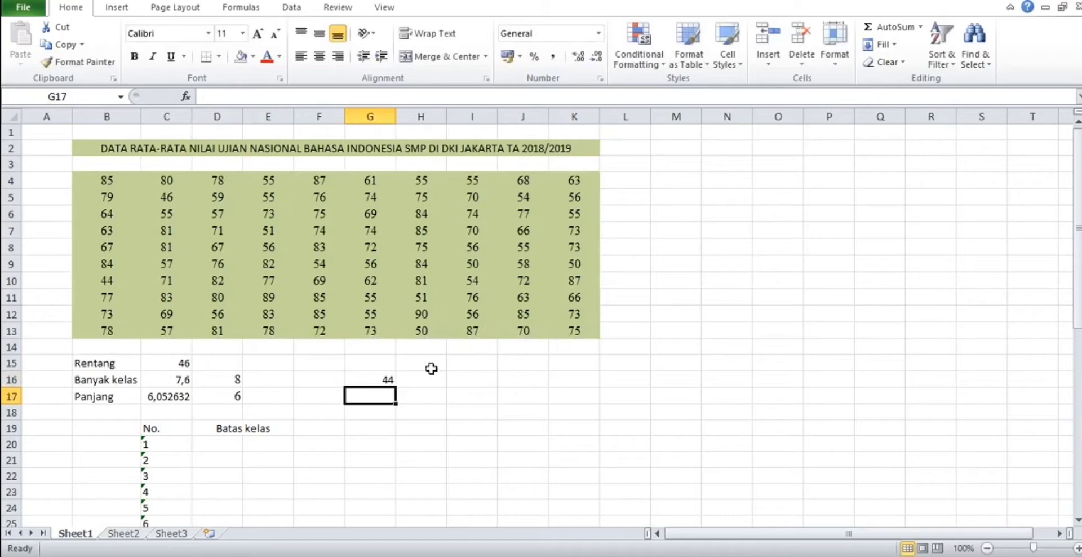
- Enter 44 as the first lower class limit in D20 and compute the second in D21 with =D20+6
{"action": "scroll", "coordinate": [431, 369], "scroll_direction": "down", "scroll_amount": 1}
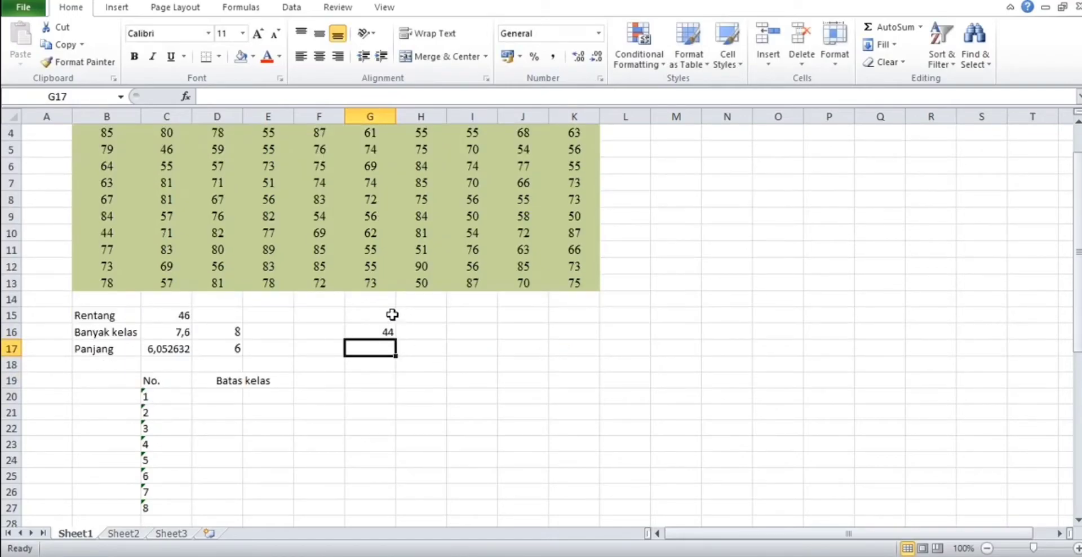
{"action": "left_click", "coordinate": [228, 398]}
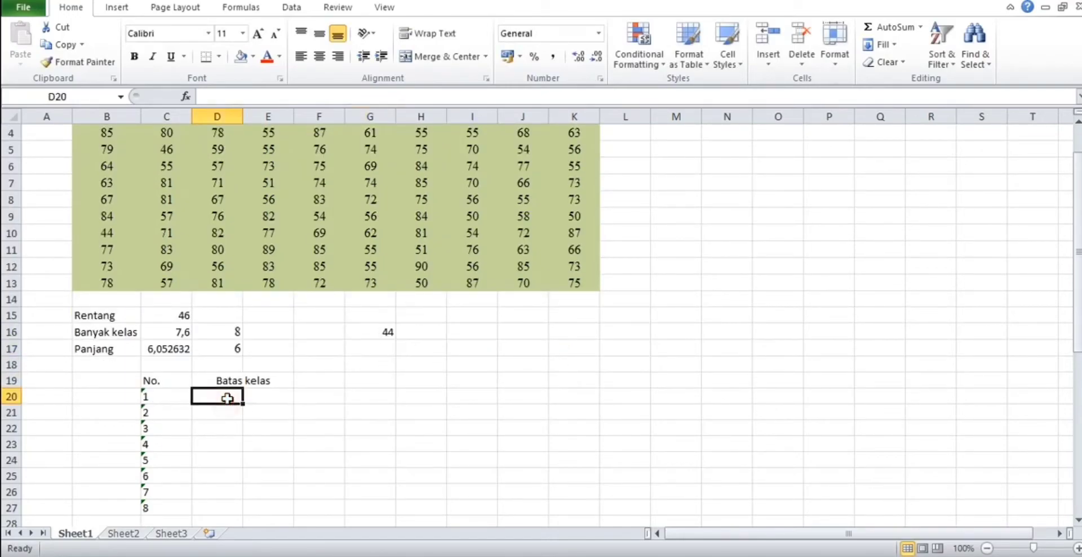
{"action": "type", "text": "44"}
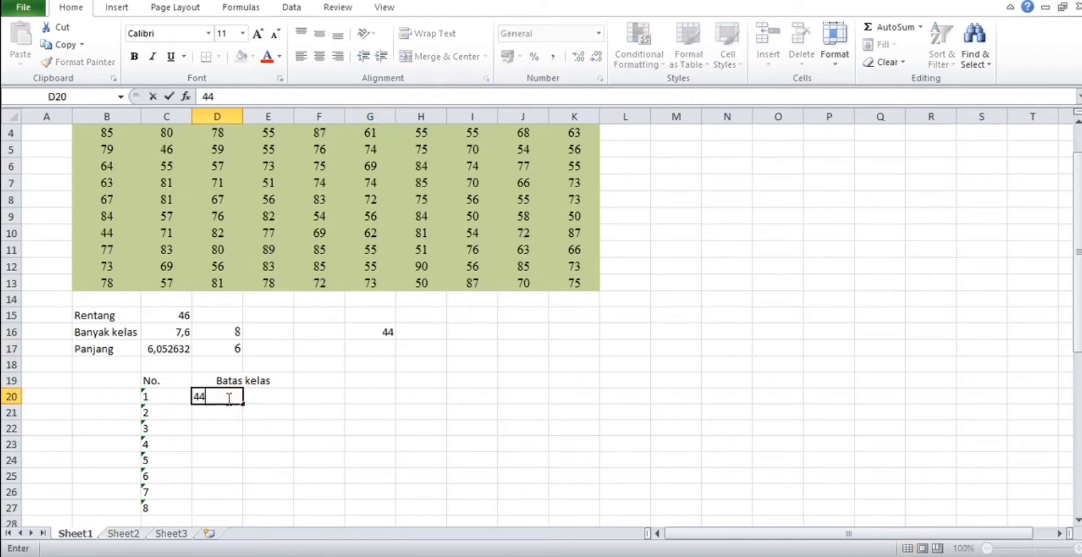
{"action": "key", "text": "Return"}
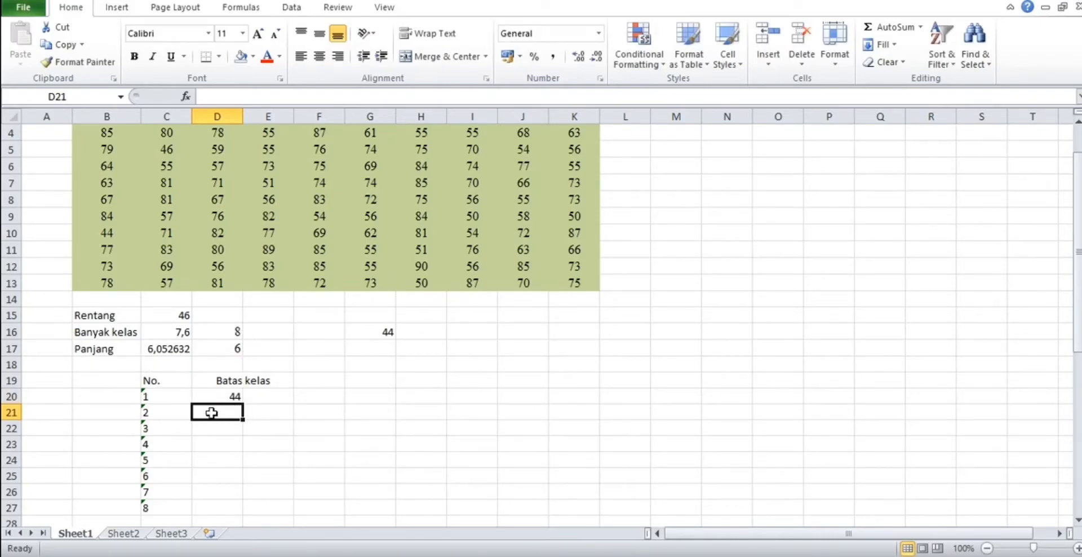
{"action": "type", "text": "="}
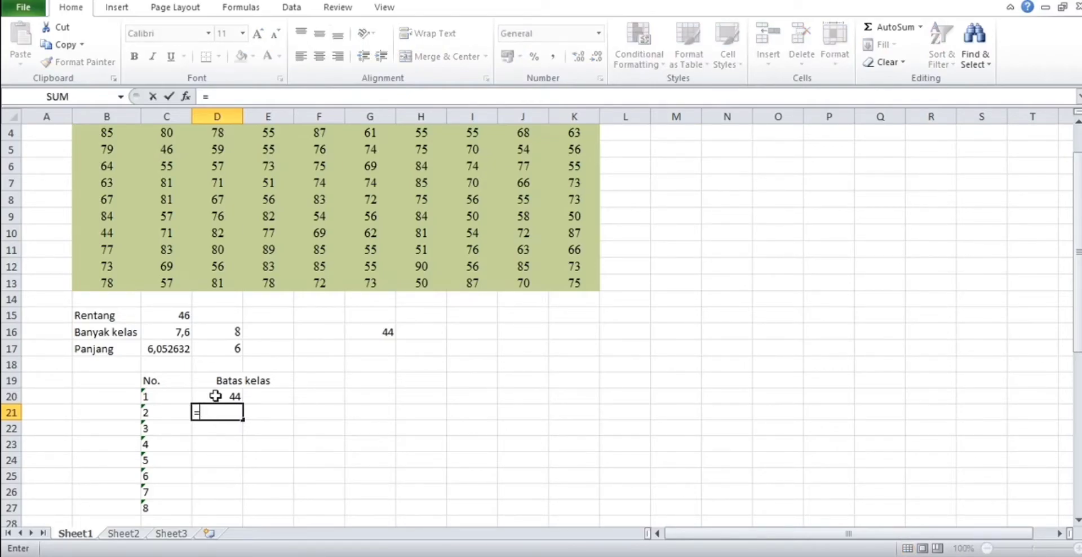
{"action": "left_click", "coordinate": [216, 396]}
{"action": "type", "text": "+6"}
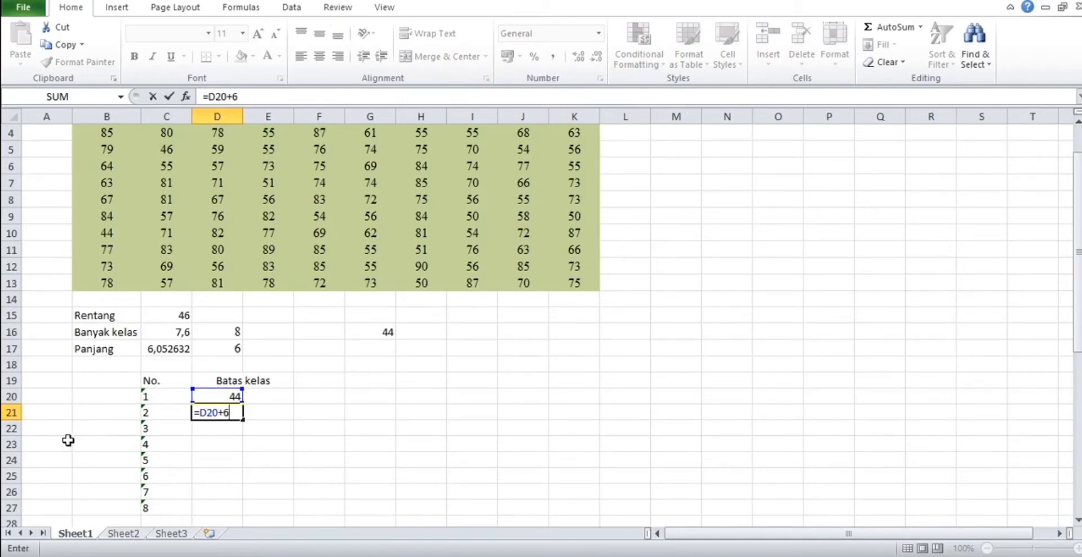
{"action": "key", "text": "Return"}
- Fill the lower class limit formula from D21 down to D27
{"action": "scroll", "coordinate": [68, 440], "scroll_direction": "down", "scroll_amount": 1}
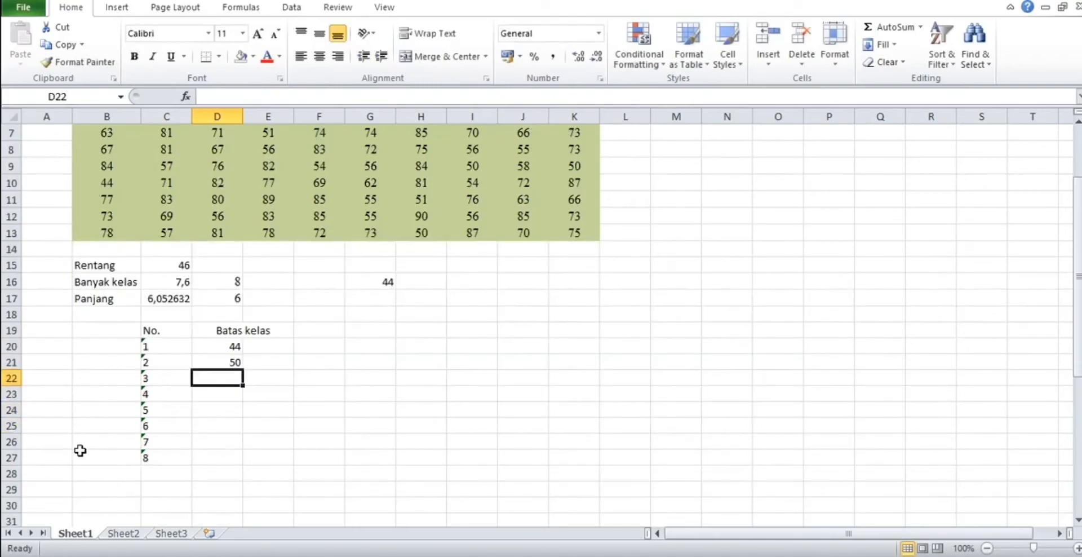
{"action": "left_click", "coordinate": [235, 361]}
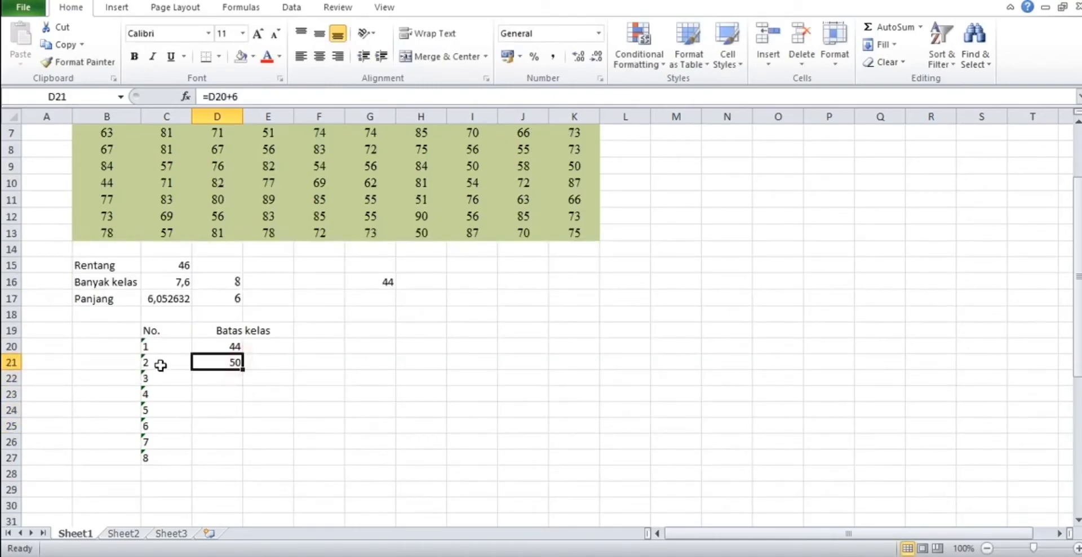
{"action": "left_click_drag", "start_coordinate": [243, 371], "coordinate": [242, 470]}
{"action": "scroll", "coordinate": [276, 457], "scroll_direction": "up", "scroll_amount": 1}
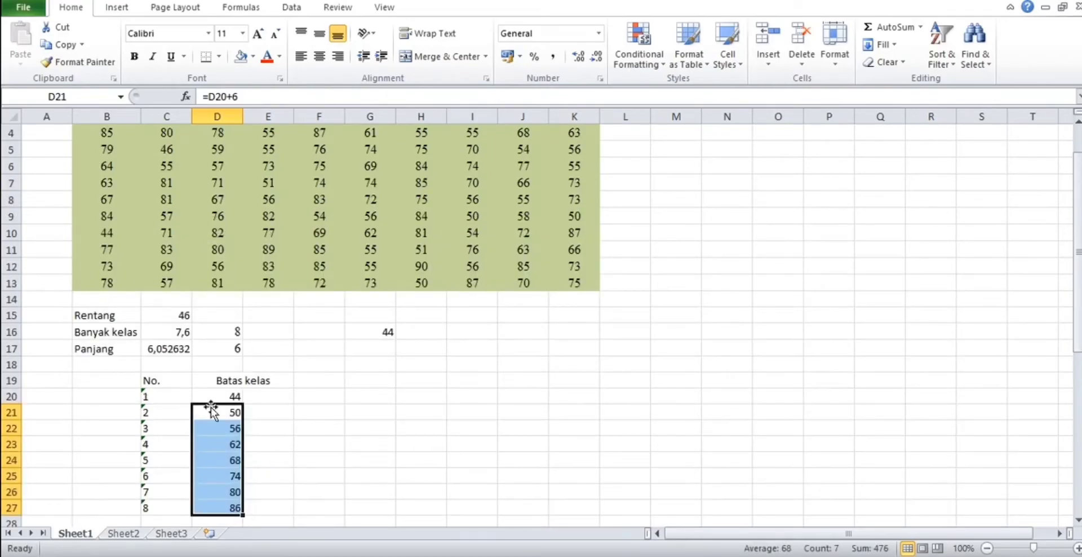
{"action": "scroll", "coordinate": [179, 434], "scroll_direction": "down", "scroll_amount": 1}
{"action": "scroll", "coordinate": [186, 451], "scroll_direction": "up", "scroll_amount": 1}
- Clear the helper minimum formula from G16
{"action": "left_click", "coordinate": [282, 399]}
{"action": "left_click", "coordinate": [388, 331]}
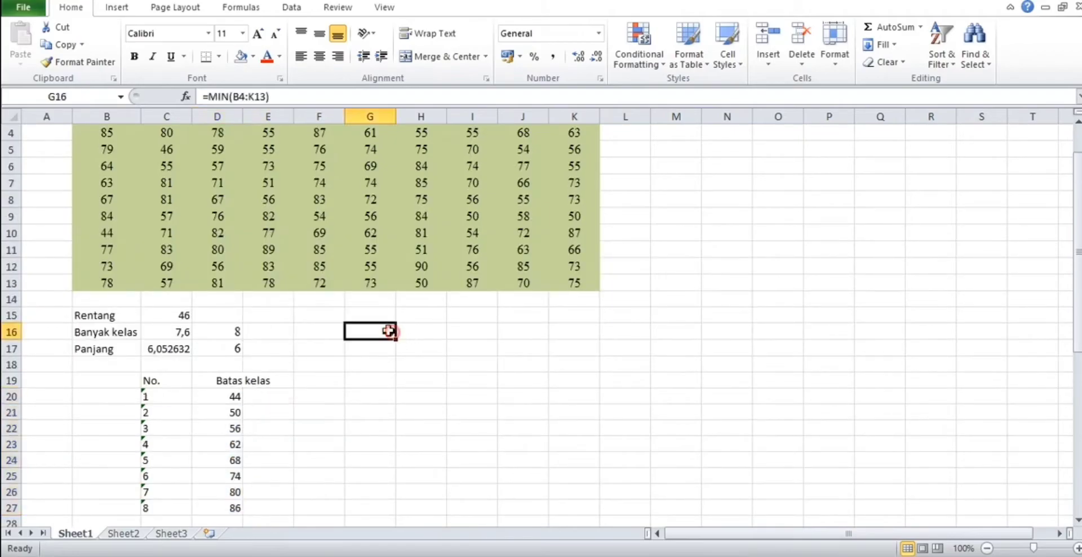
{"action": "key", "text": "Delete"}
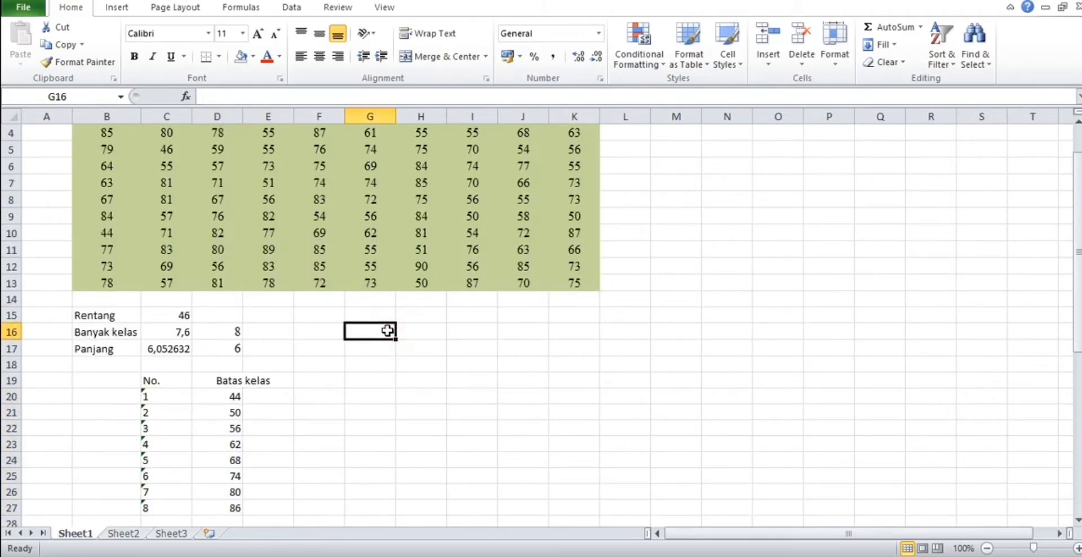
- Enter 49 as the first upper class limit in E20 and compute the second in E21 with =E20+6
{"action": "left_click", "coordinate": [289, 397]}
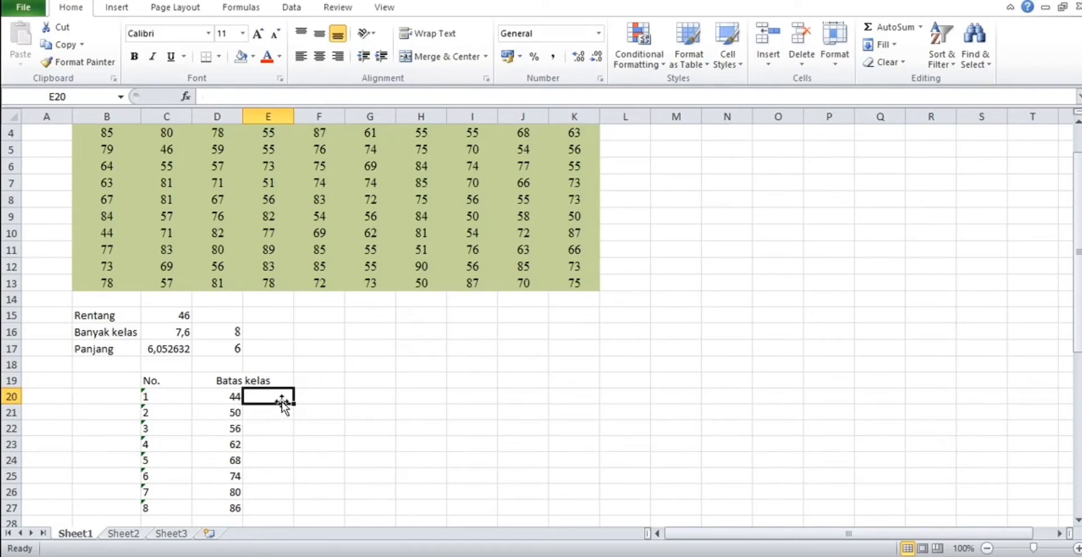
{"action": "type", "text": "49"}
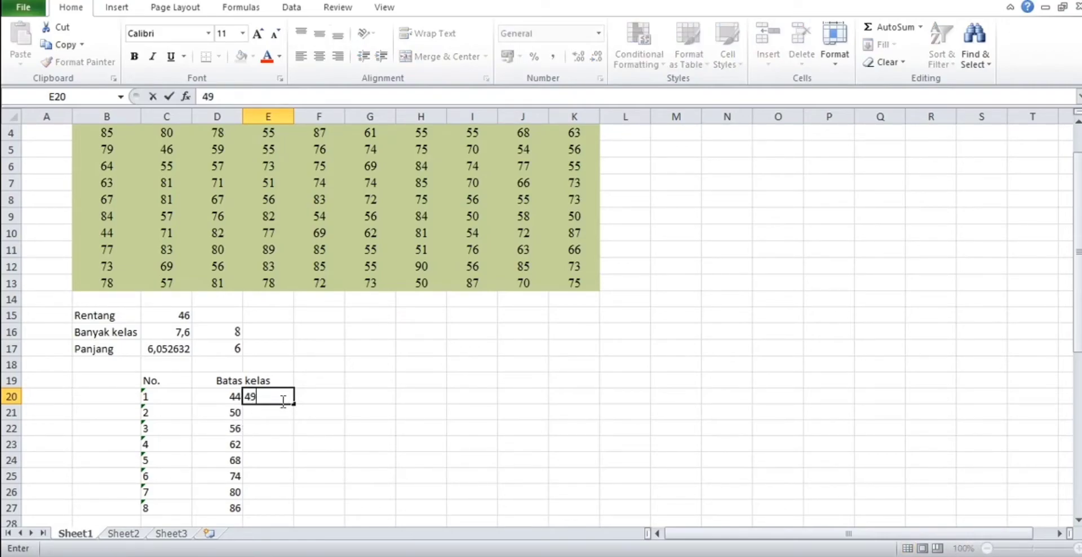
{"action": "key", "text": "Return"}
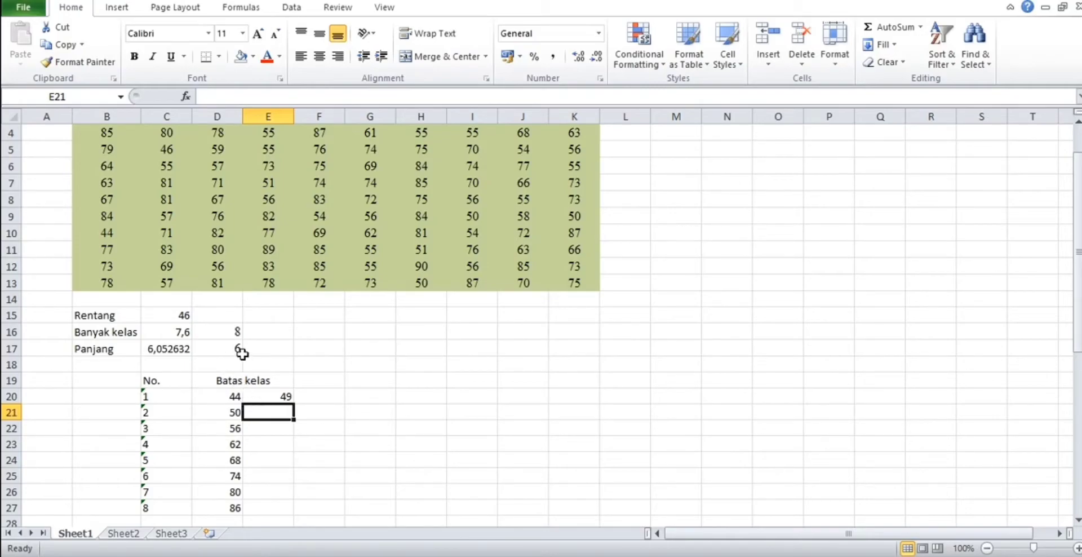
{"action": "type", "text": "="}
{"action": "left_click", "coordinate": [268, 396]}
{"action": "type", "text": "+"}
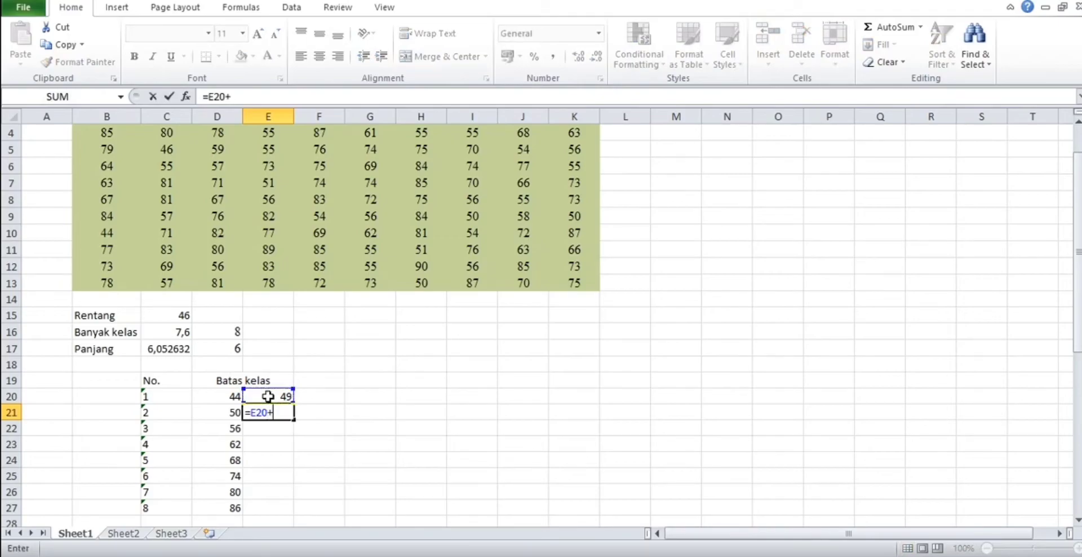
{"action": "type", "text": "6"}
{"action": "key", "text": "Return"}
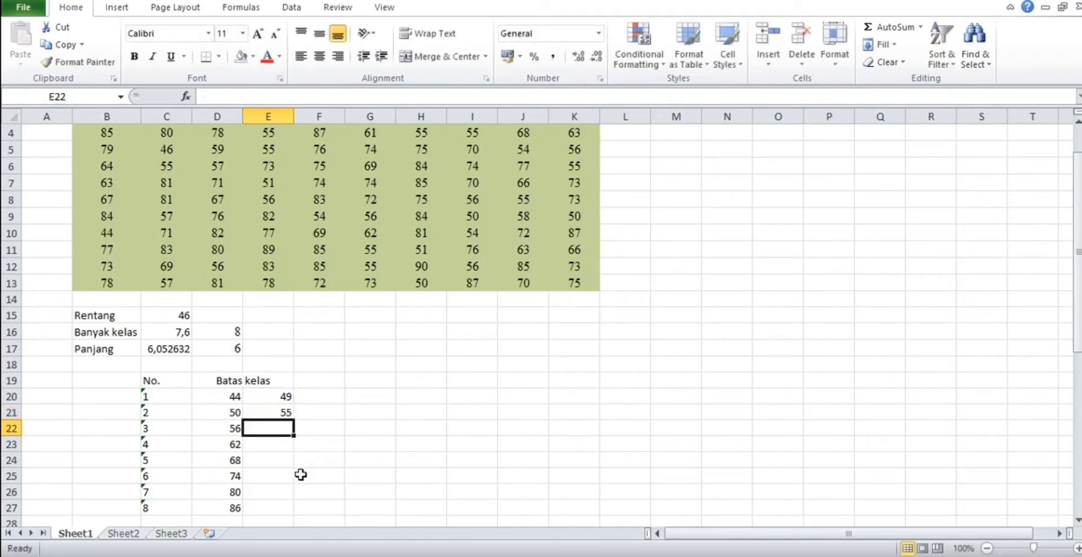
- Fill the upper class limit formula from E21 down to E27
{"action": "left_click", "coordinate": [285, 413]}
{"action": "left_click_drag", "start_coordinate": [294, 420], "coordinate": [286, 509]}
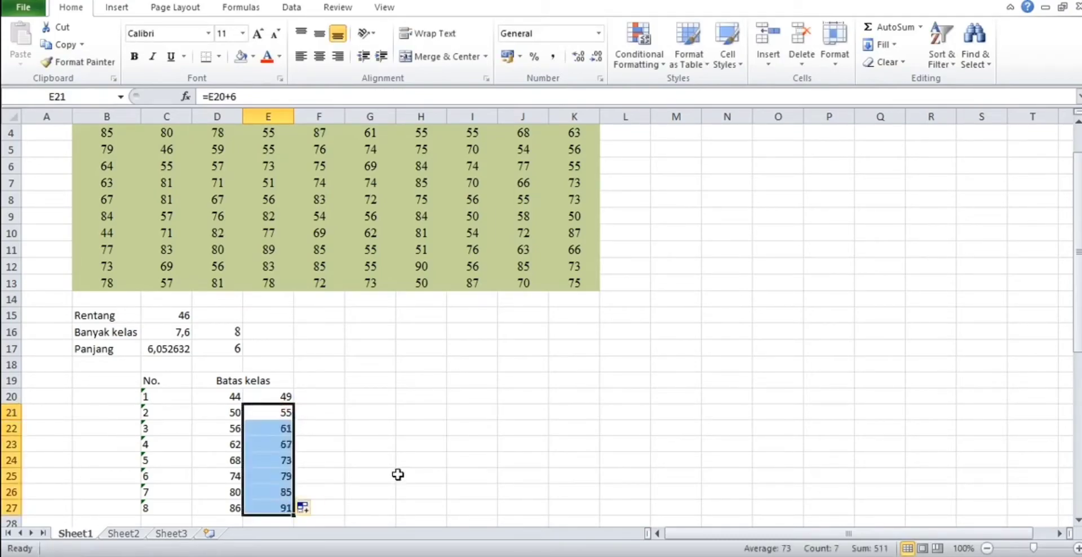
{"action": "left_click", "coordinate": [401, 459]}
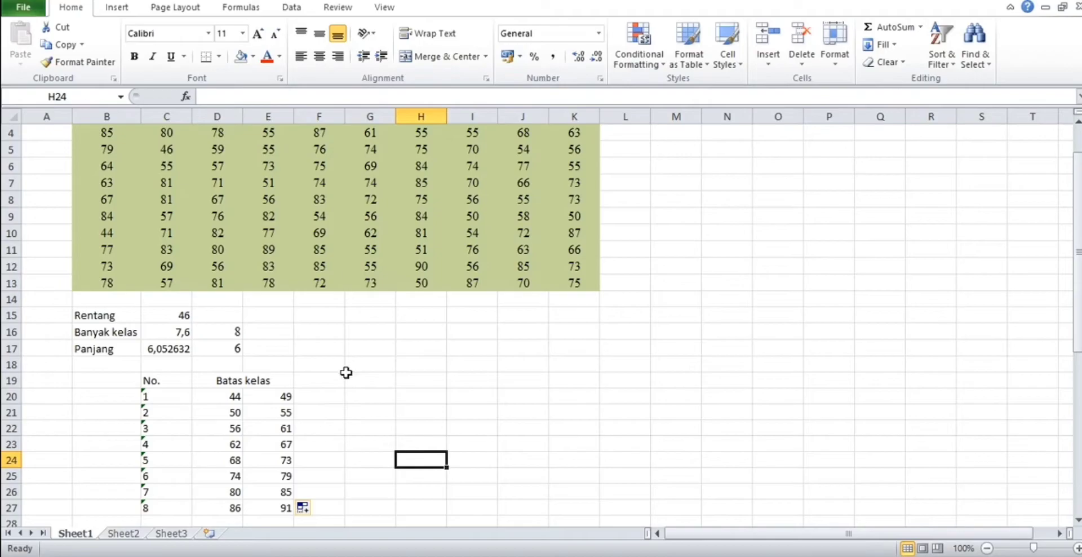
- Add the heading "Tepi kelas" in F19, beside the class limits heading
{"action": "left_click", "coordinate": [329, 377]}
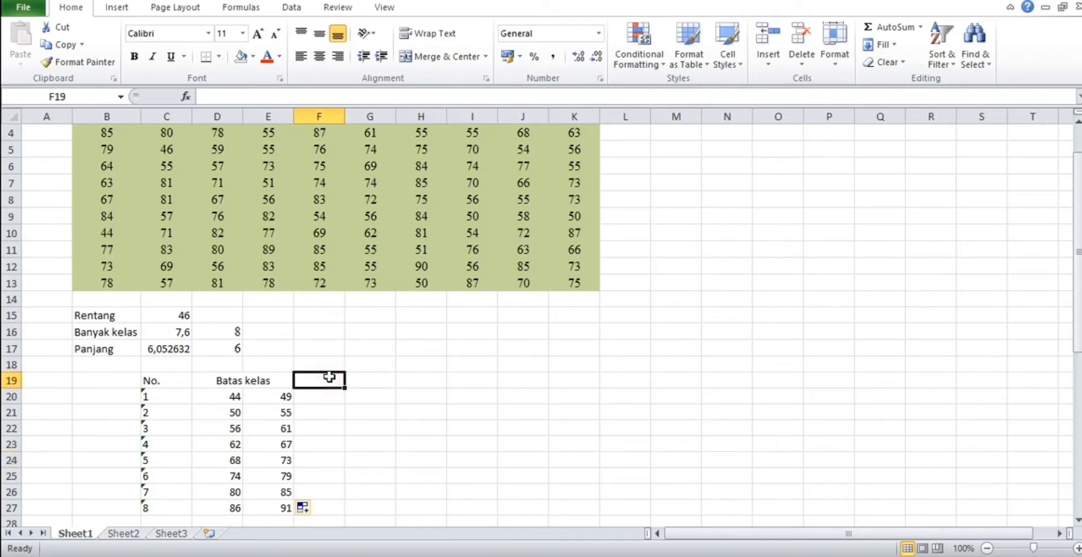
{"action": "type", "text": "Tepi"}
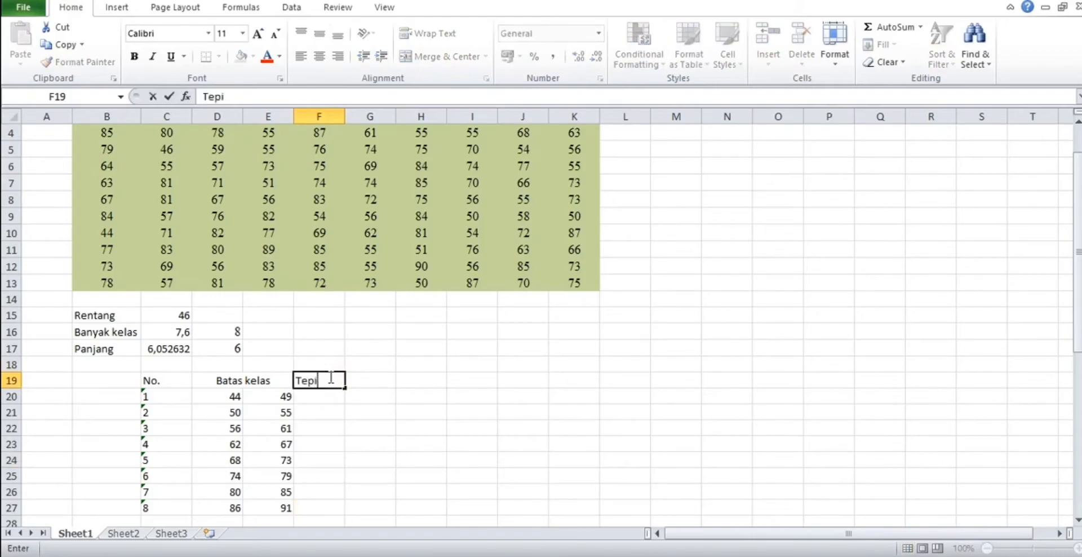
{"action": "type", "text": " kelas"}
{"action": "left_click", "coordinate": [379, 331]}
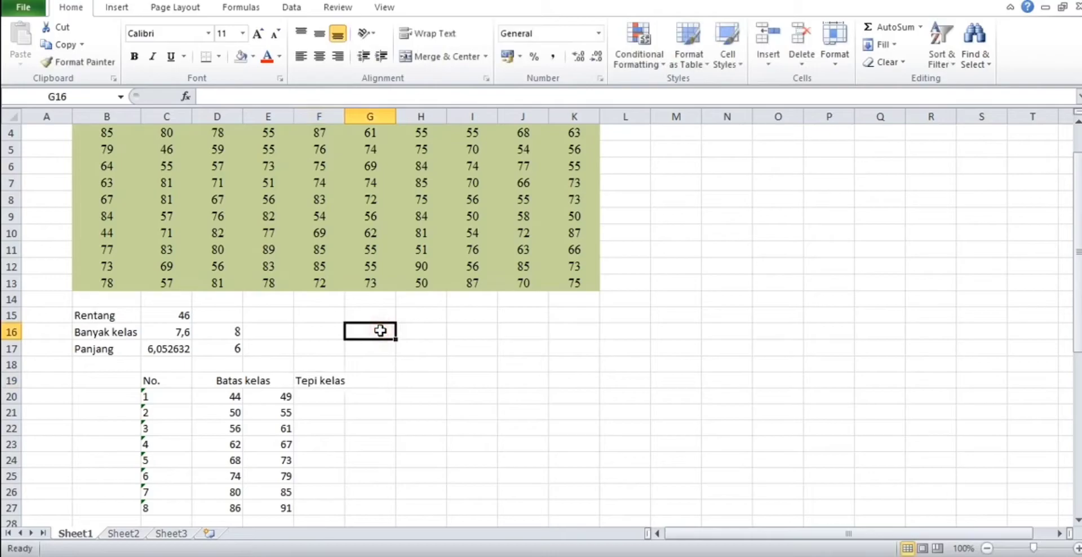
{"action": "left_click", "coordinate": [327, 379]}
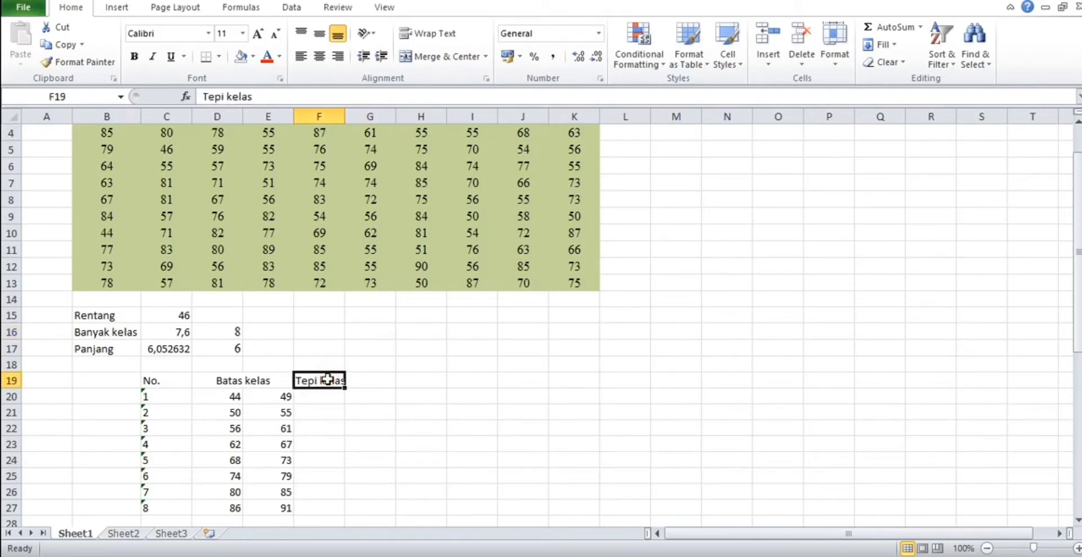
{"action": "left_click", "coordinate": [321, 401]}
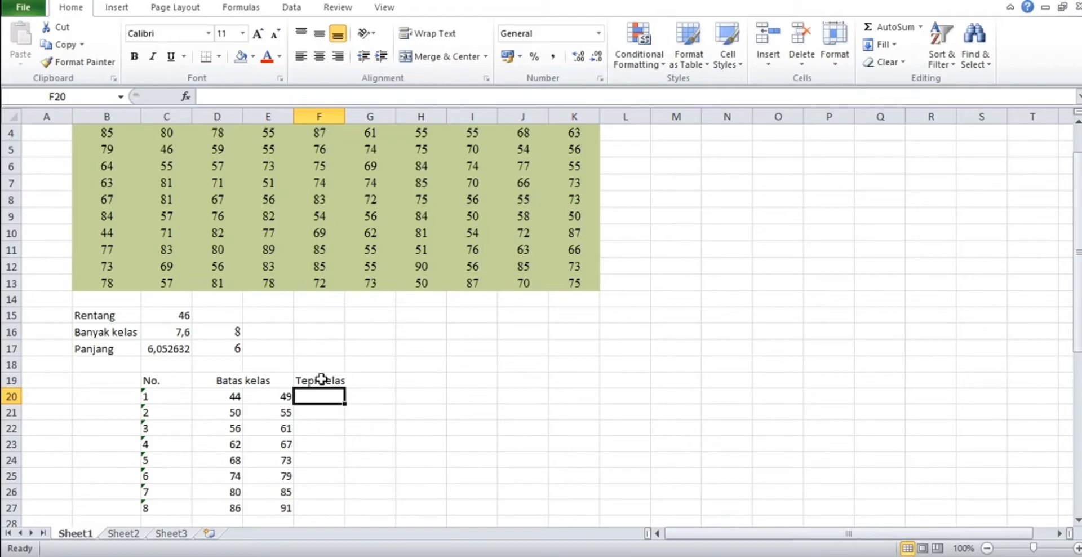
- Merge and center the "Tepi kelas" heading across F19:G19
{"action": "left_click_drag", "start_coordinate": [317, 380], "coordinate": [355, 380]}
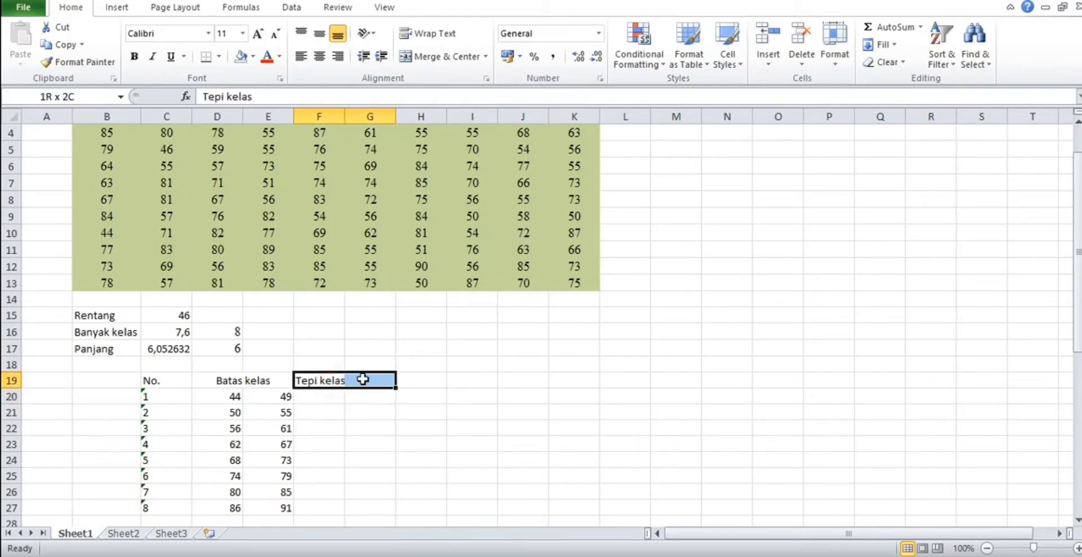
{"action": "left_click", "coordinate": [428, 56]}
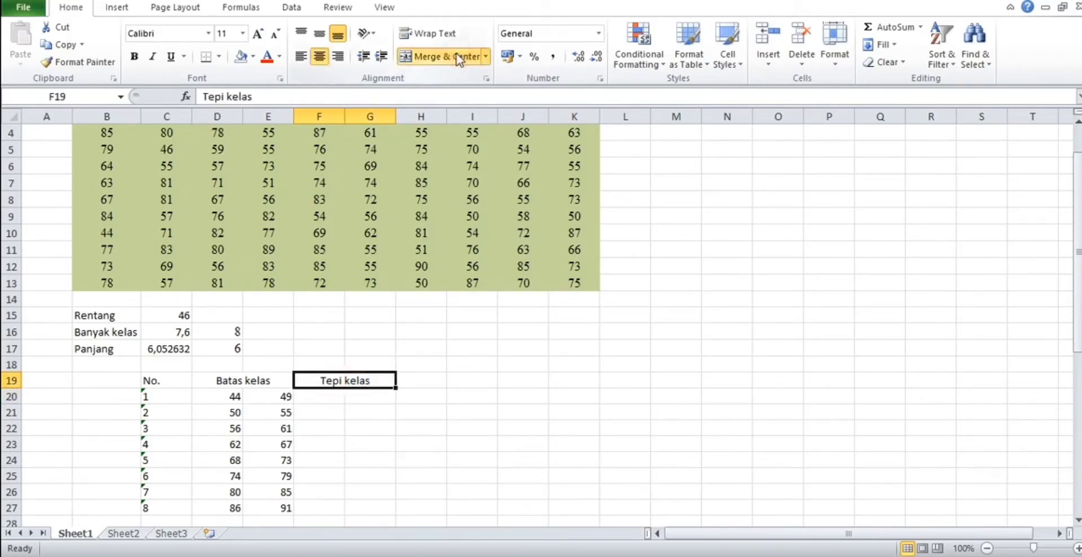
{"action": "left_click", "coordinate": [473, 412]}
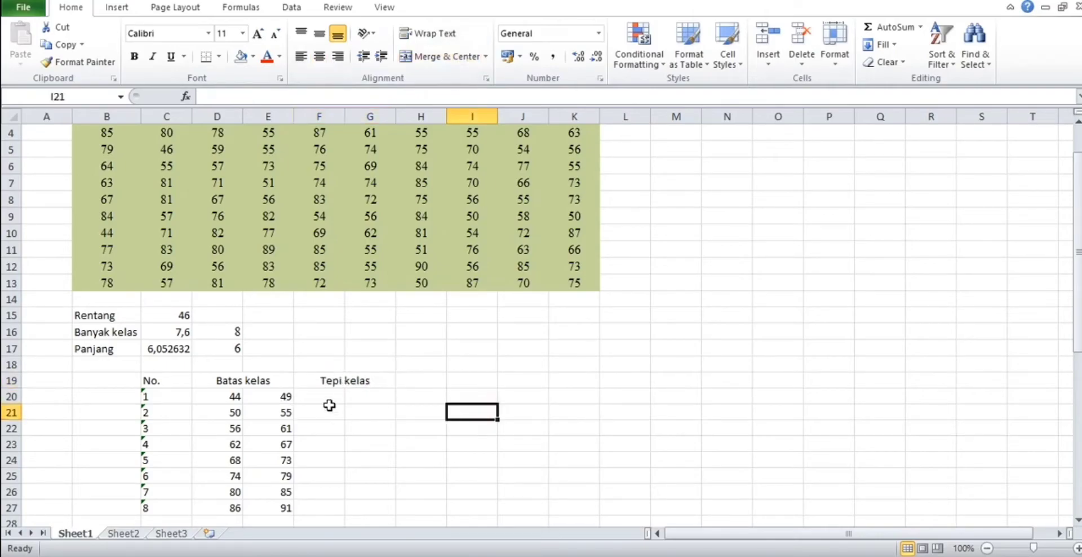
- Compute the first lower class boundary in F20 with =D20-0,5
{"action": "left_click", "coordinate": [325, 395]}
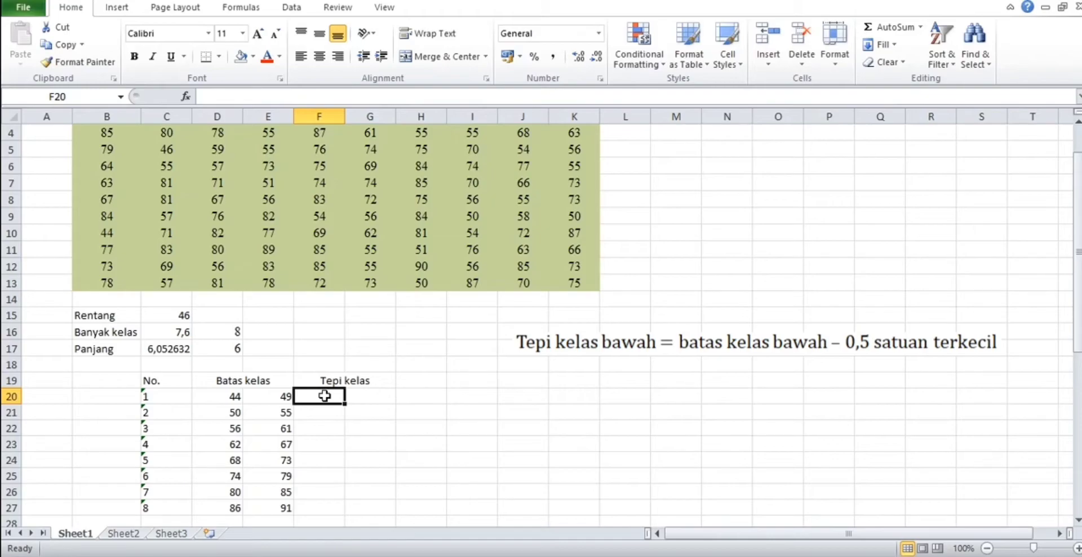
{"action": "type", "text": "="}
{"action": "left_click", "coordinate": [225, 398]}
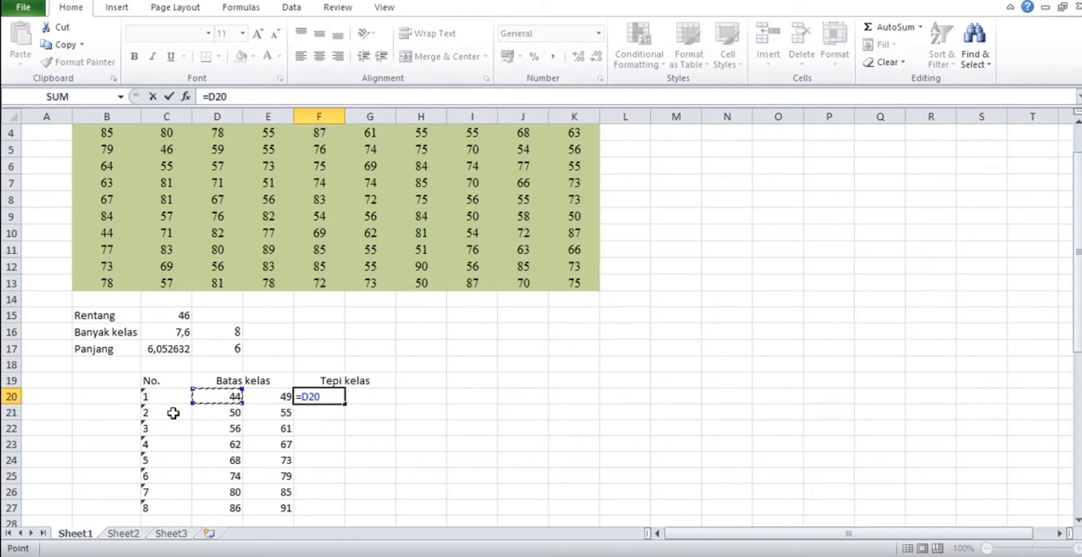
{"action": "type", "text": "-0,5"}
{"action": "key", "text": "Return"}
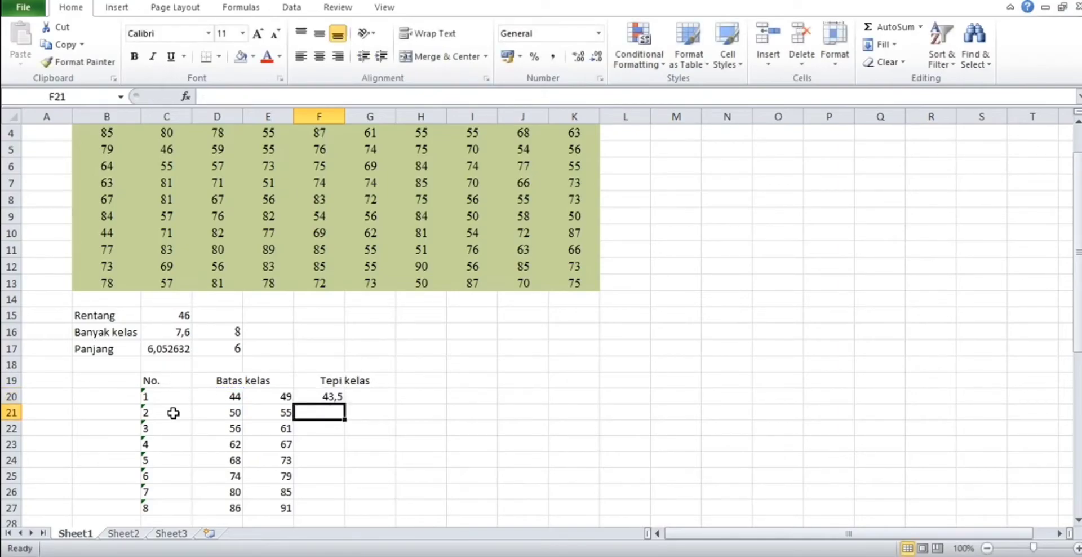
- Fill the lower class boundary formula from F20 down to F27
{"action": "left_click", "coordinate": [346, 395]}
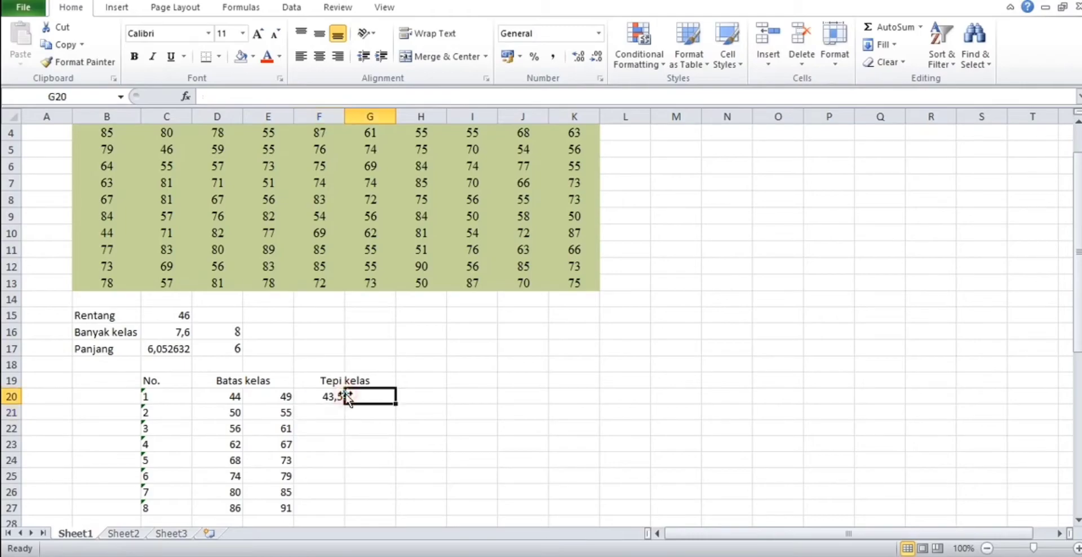
{"action": "left_click", "coordinate": [336, 396]}
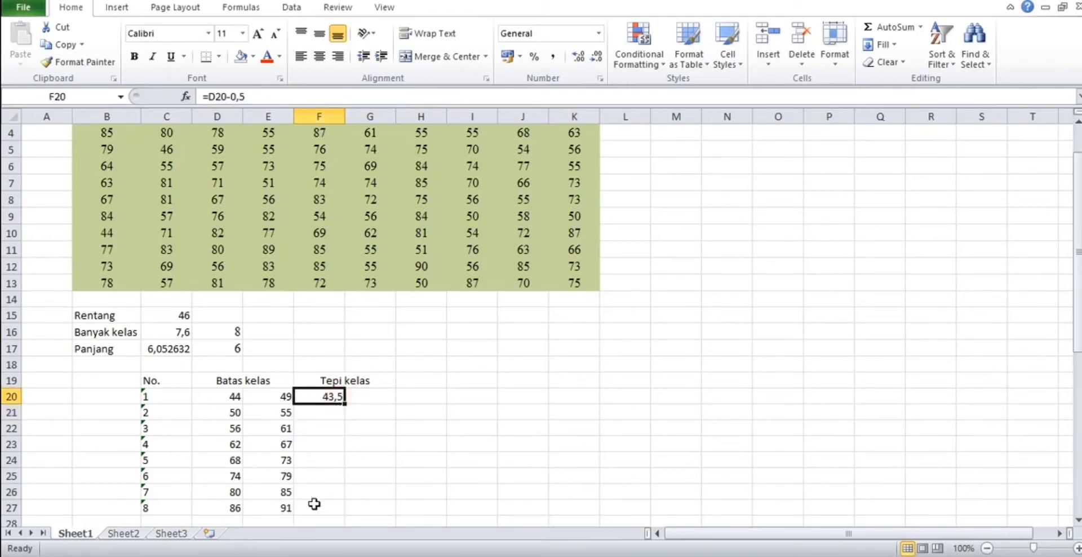
{"action": "left_click_drag", "start_coordinate": [345, 404], "coordinate": [331, 514]}
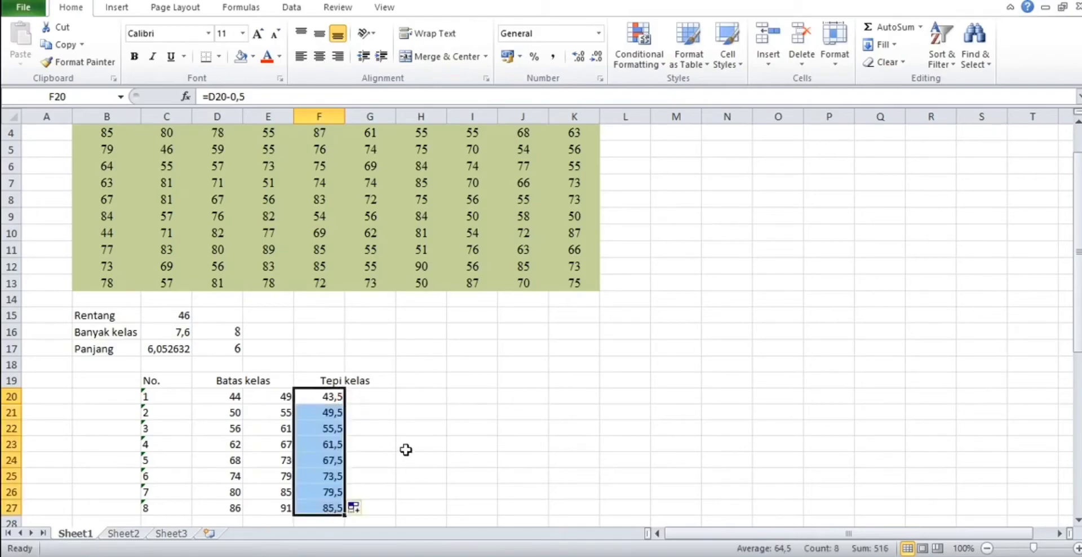
{"action": "left_click", "coordinate": [411, 446]}
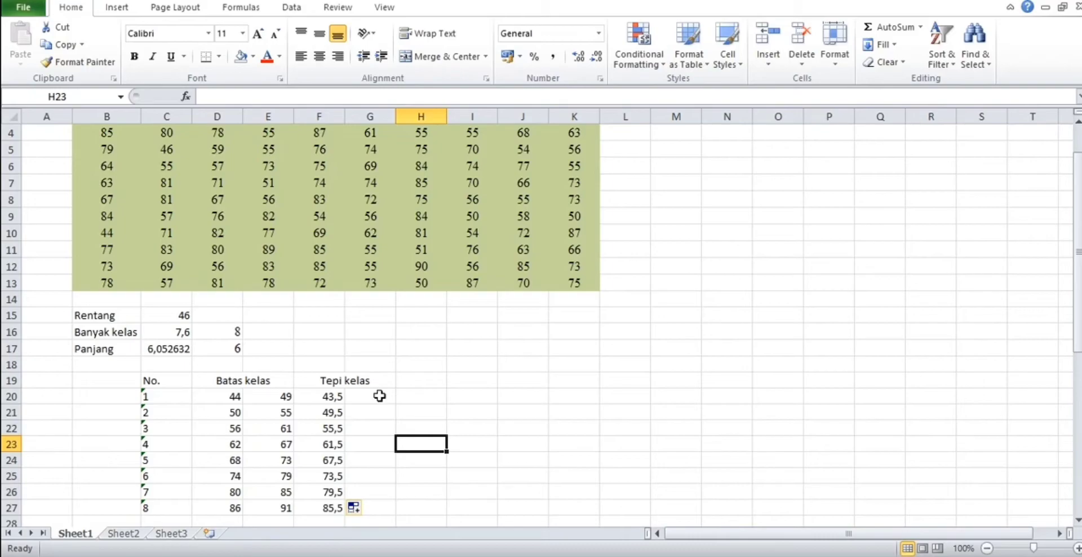
- Compute the first upper class boundary in G20 with =E20+0,5
{"action": "left_click", "coordinate": [380, 396]}
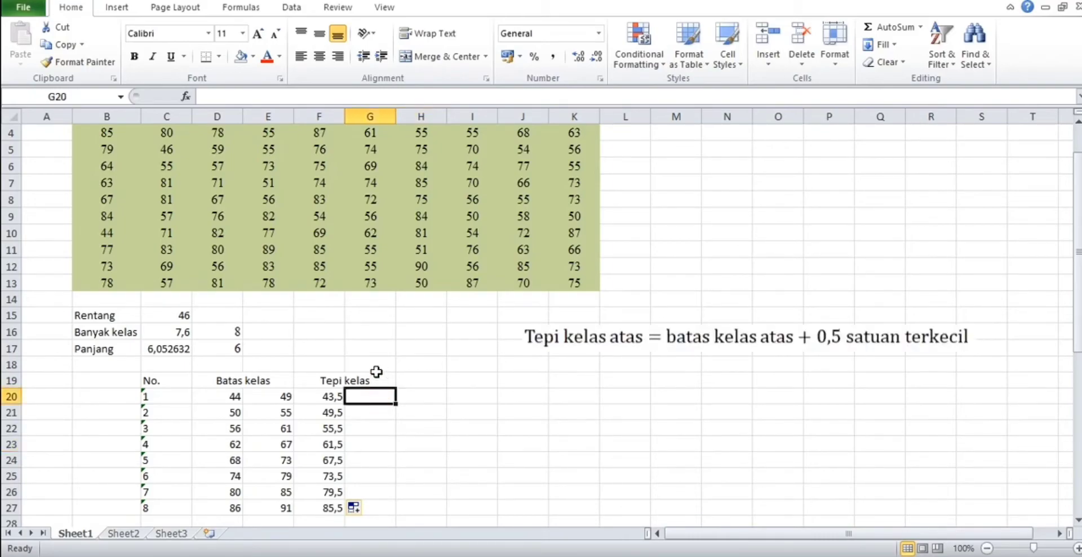
{"action": "type", "text": "="}
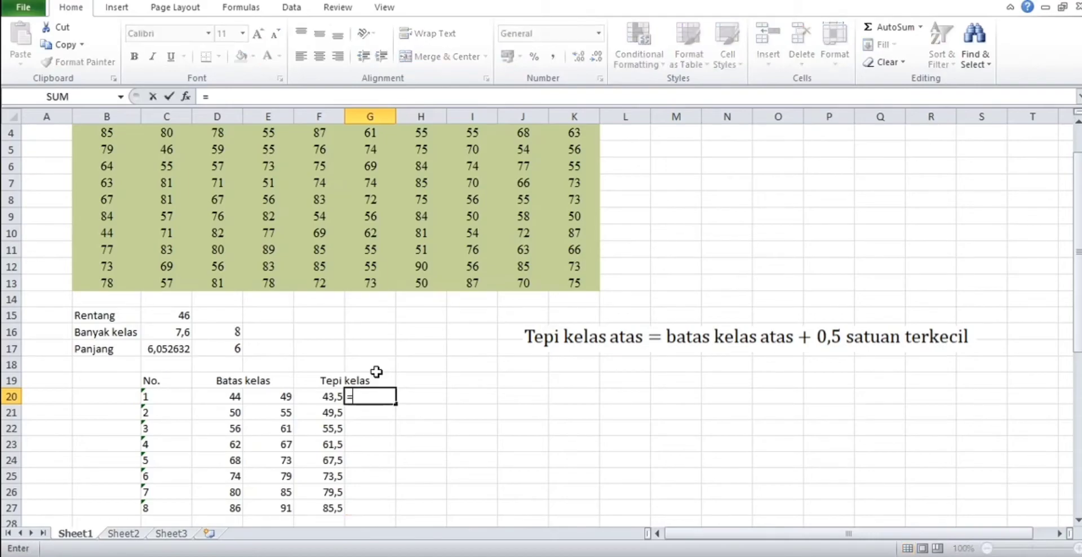
{"action": "left_click", "coordinate": [267, 395]}
{"action": "type", "text": "+0,5"}
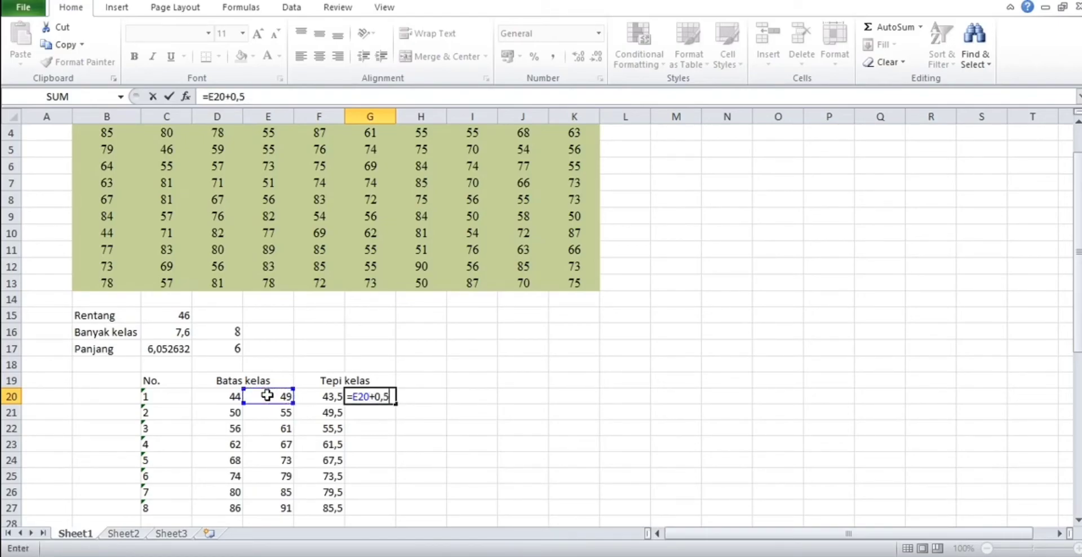
{"action": "key", "text": "Return"}
- Fill the upper class boundary formula from G20 down to G27
{"action": "left_click", "coordinate": [385, 395]}
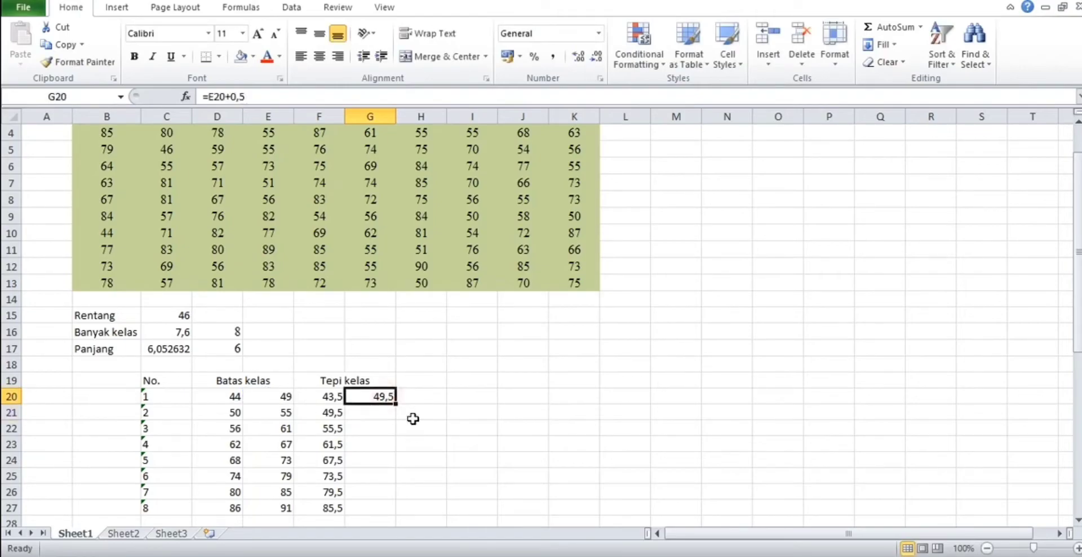
{"action": "left_click_drag", "start_coordinate": [398, 407], "coordinate": [396, 511]}
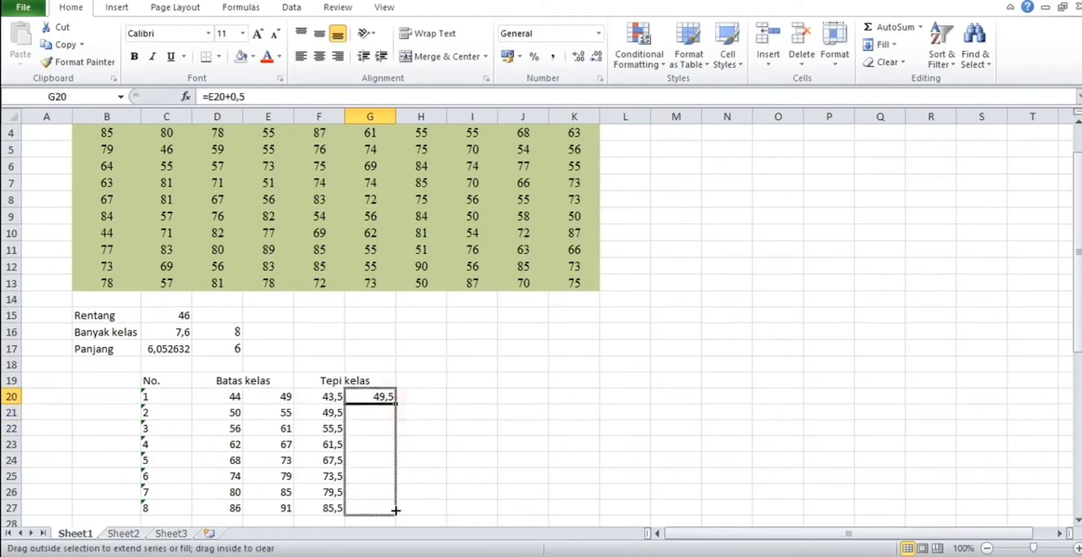
{"action": "left_click", "coordinate": [610, 426]}
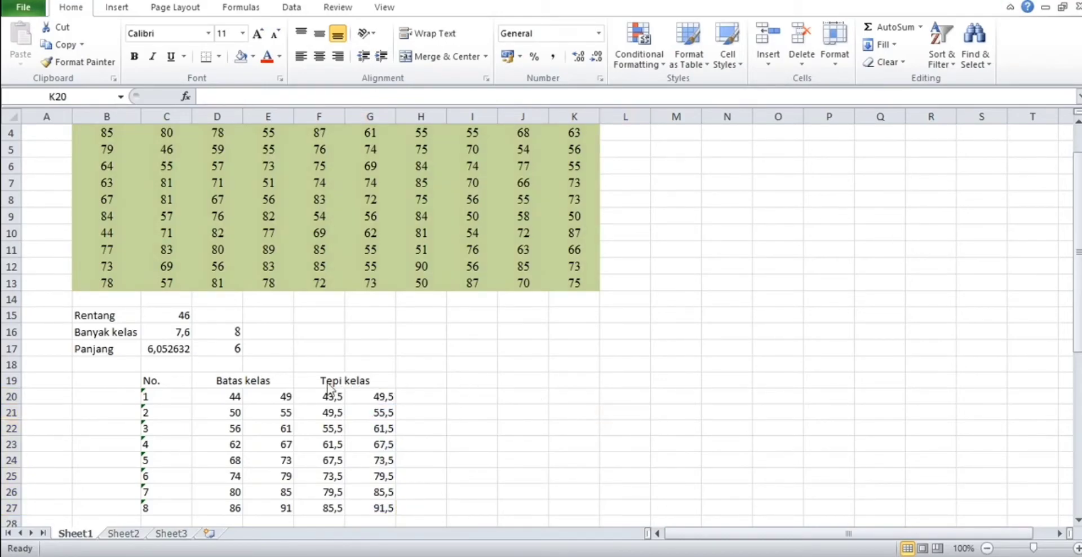
- Add the frequency heading "fi" in H19, beside the class boundaries heading
{"action": "double_click", "coordinate": [409, 382]}
{"action": "left_click", "coordinate": [420, 380]}
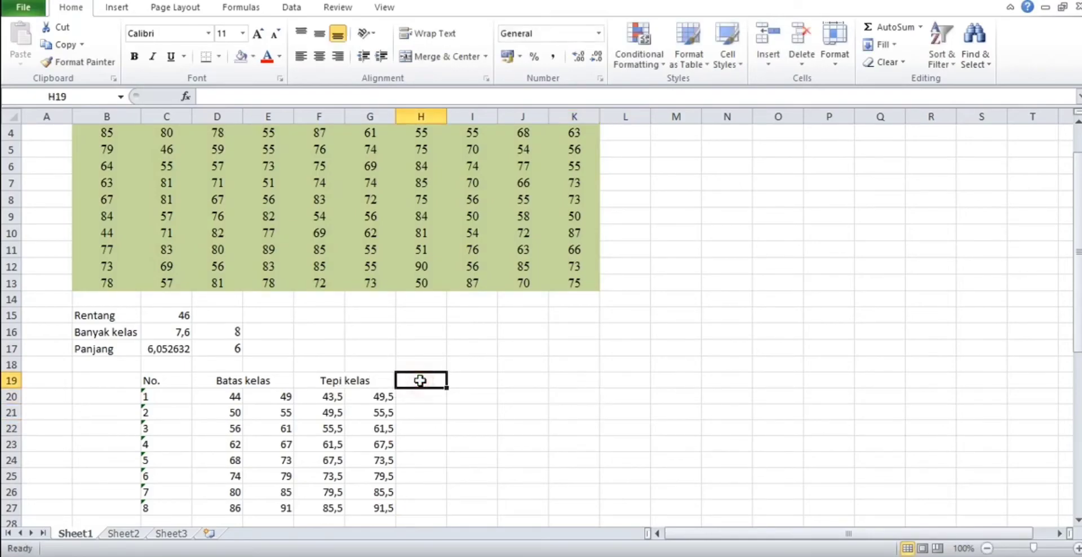
{"action": "type", "text": "f"}
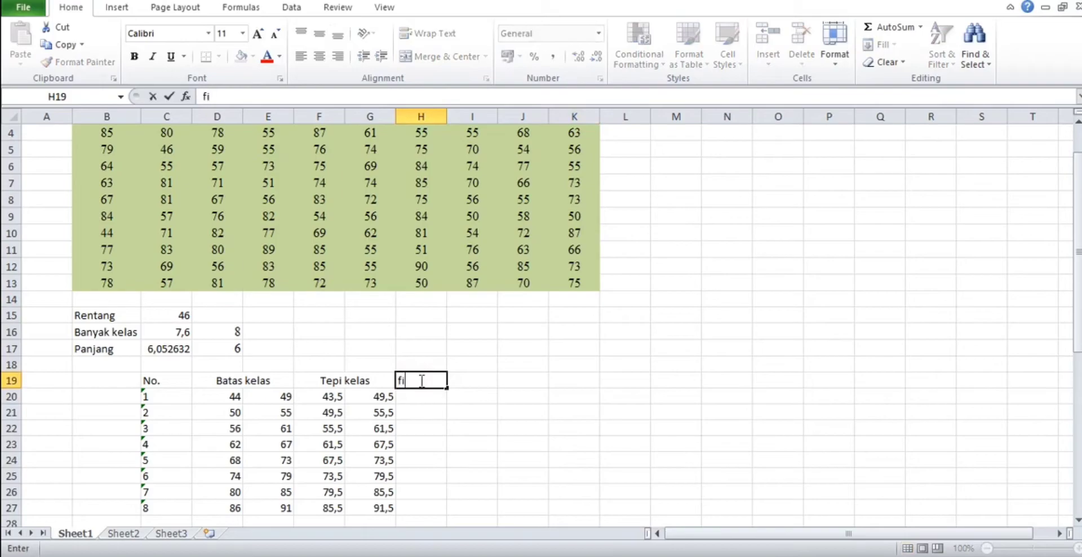
{"action": "type", "text": "i"}
{"action": "key", "text": "Return"}
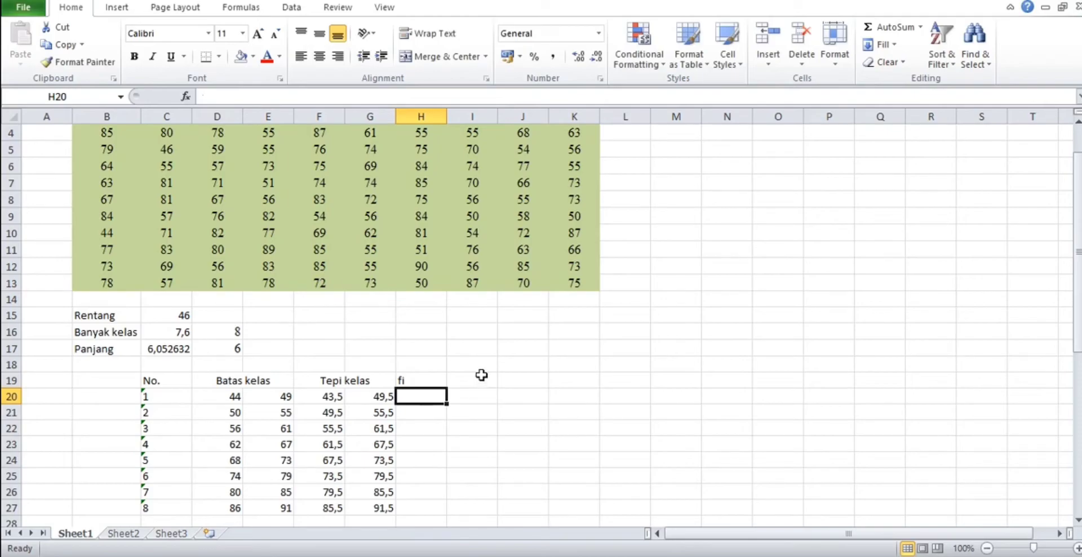
- Count the scores of the first class in H20 with =COUNTIFS(B4:K13;">=44";B4:K13;"<=49")
{"action": "scroll", "coordinate": [483, 378], "scroll_direction": "up", "scroll_amount": 1}
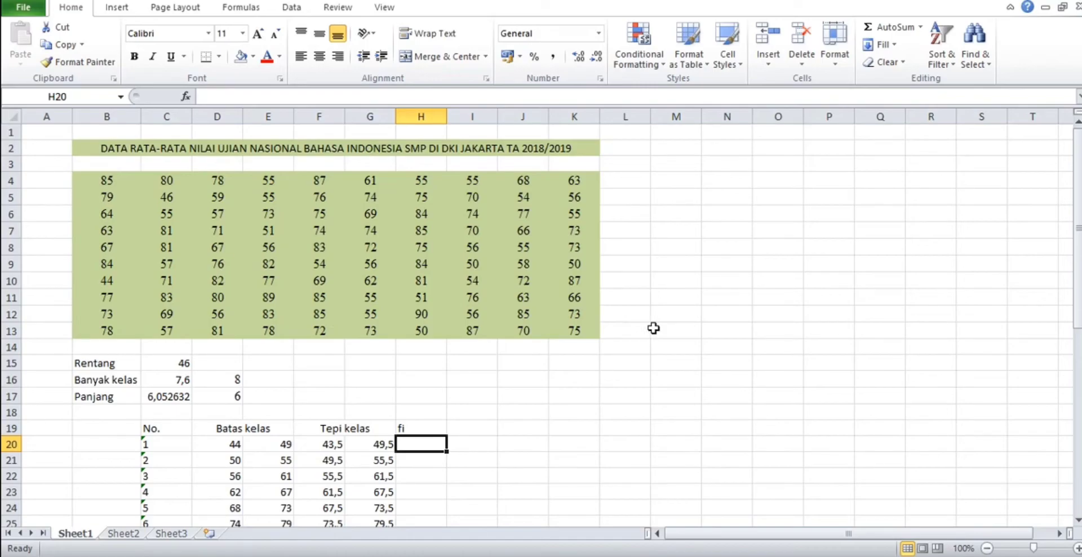
{"action": "type", "text": "="}
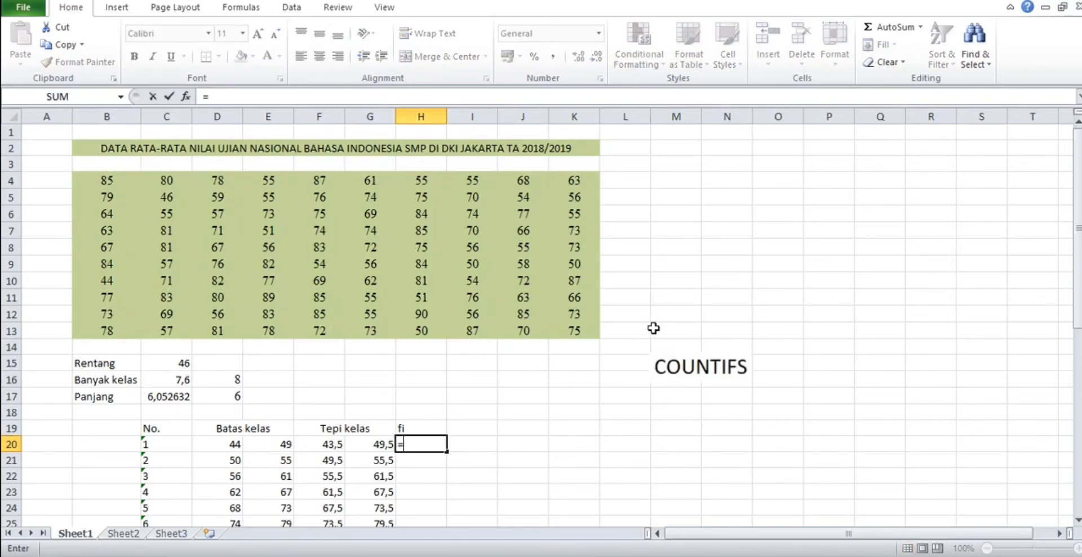
{"action": "type", "text": "Countifs"}
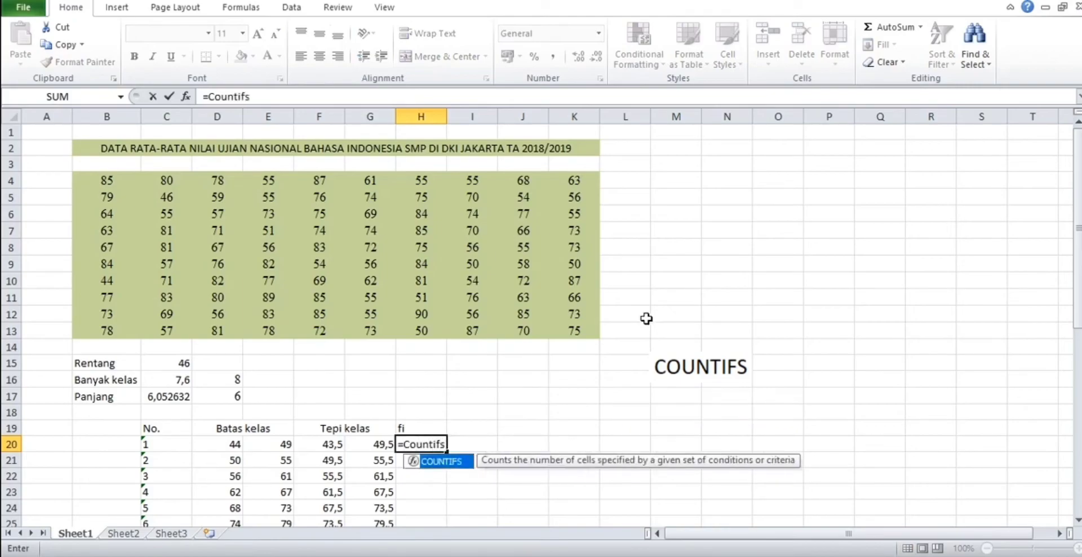
{"action": "double_click", "coordinate": [457, 462]}
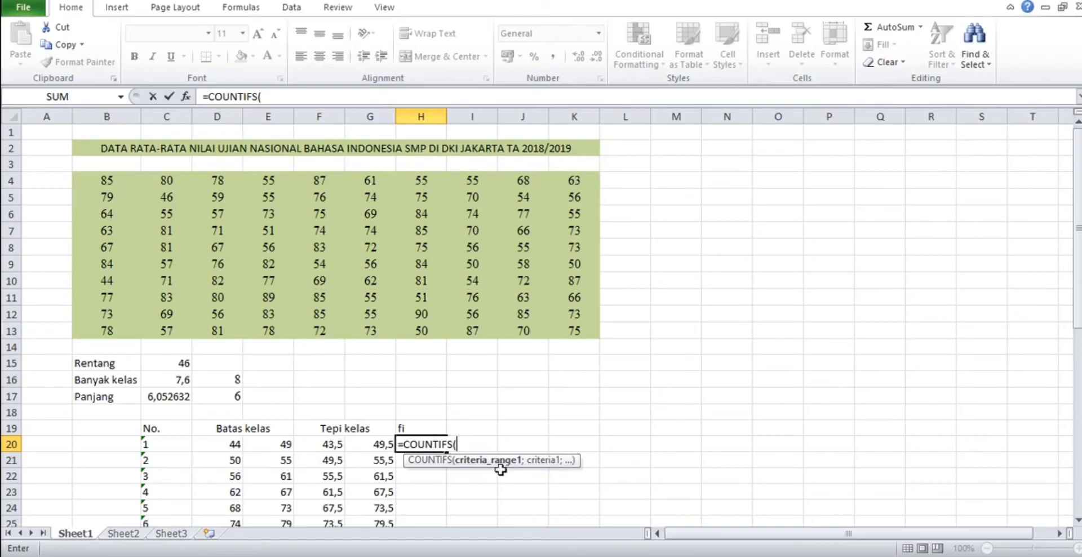
{"action": "left_click_drag", "start_coordinate": [108, 177], "coordinate": [569, 337]}
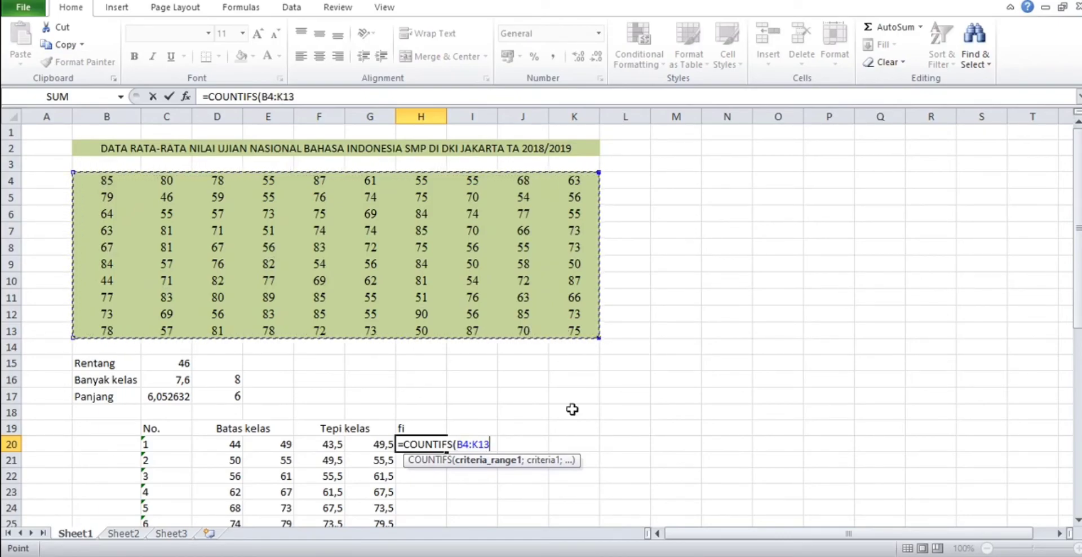
{"action": "type", "text": ";"}
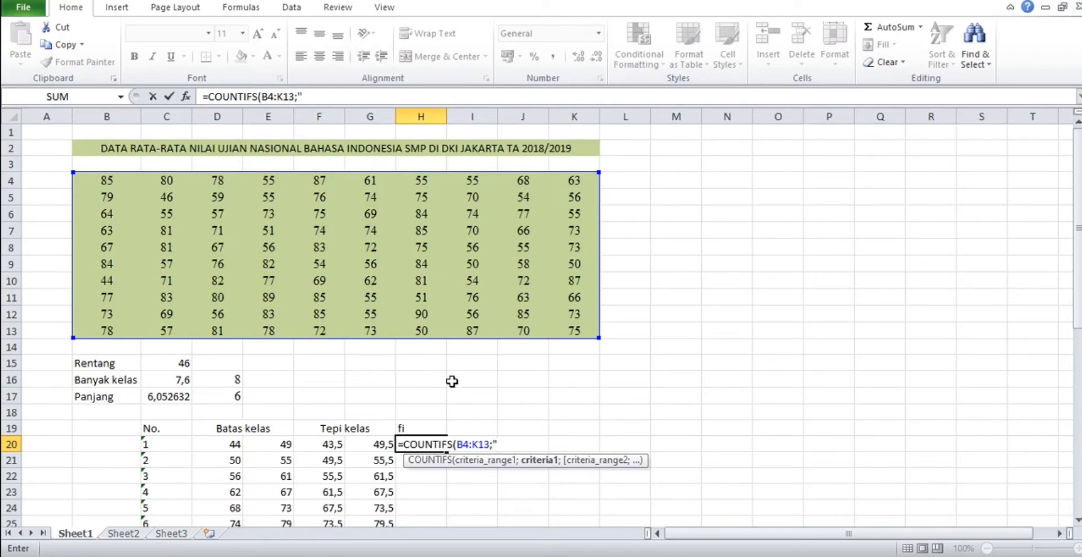
{"action": "type", "text": ">=44"}
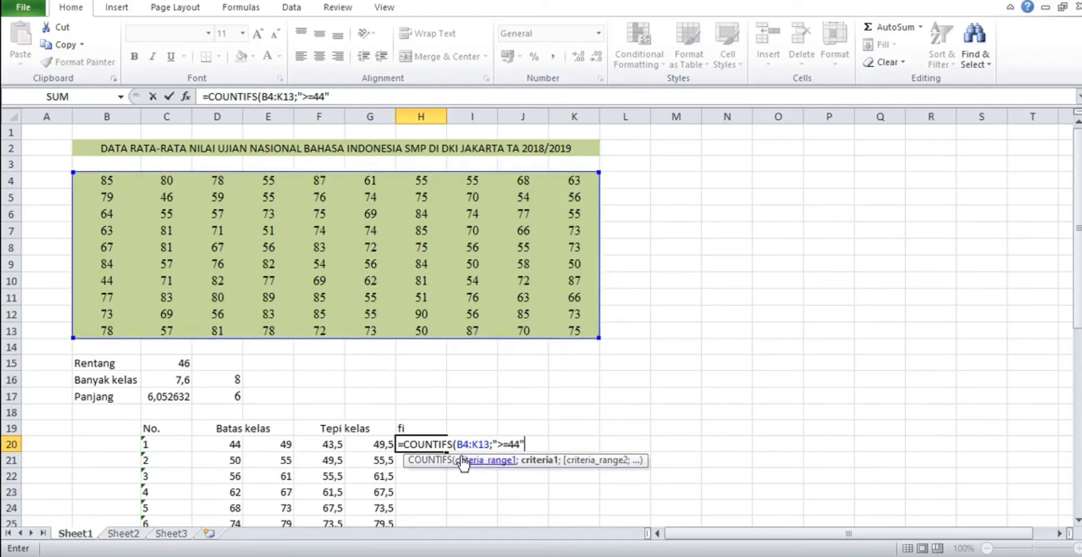
{"action": "type", "text": ";"}
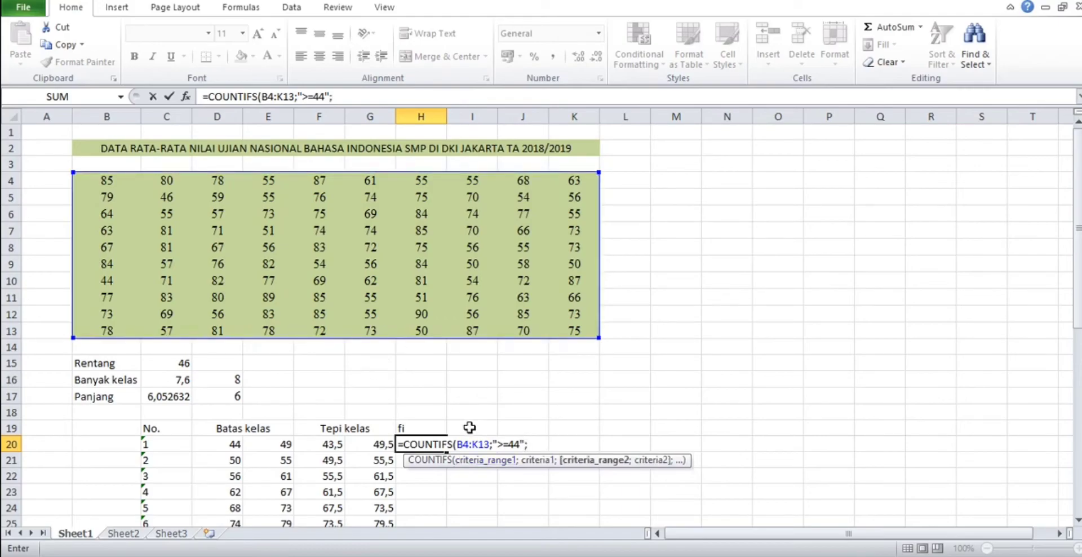
{"action": "left_click_drag", "start_coordinate": [97, 177], "coordinate": [574, 331]}
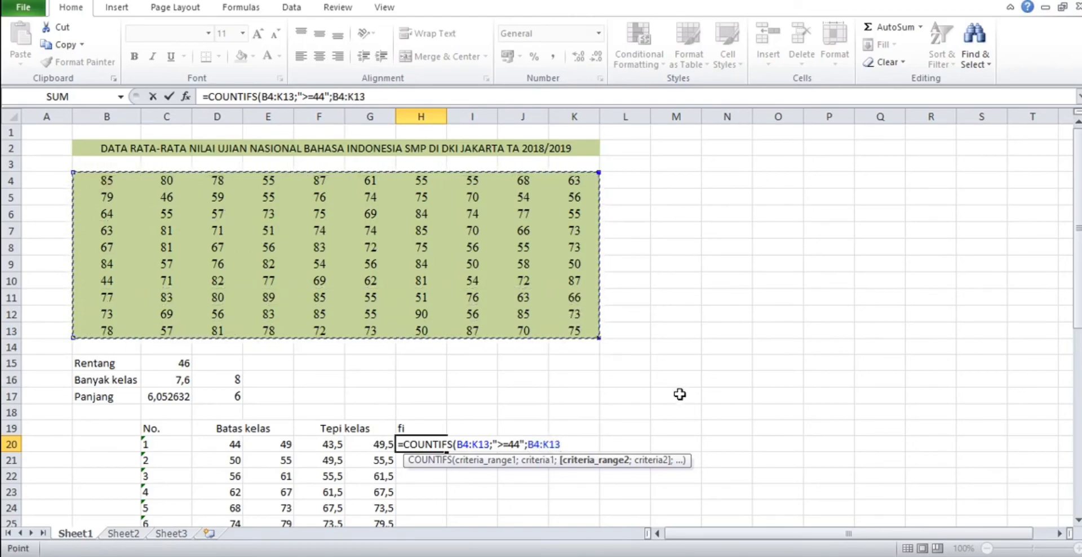
{"action": "type", "text": ";"}
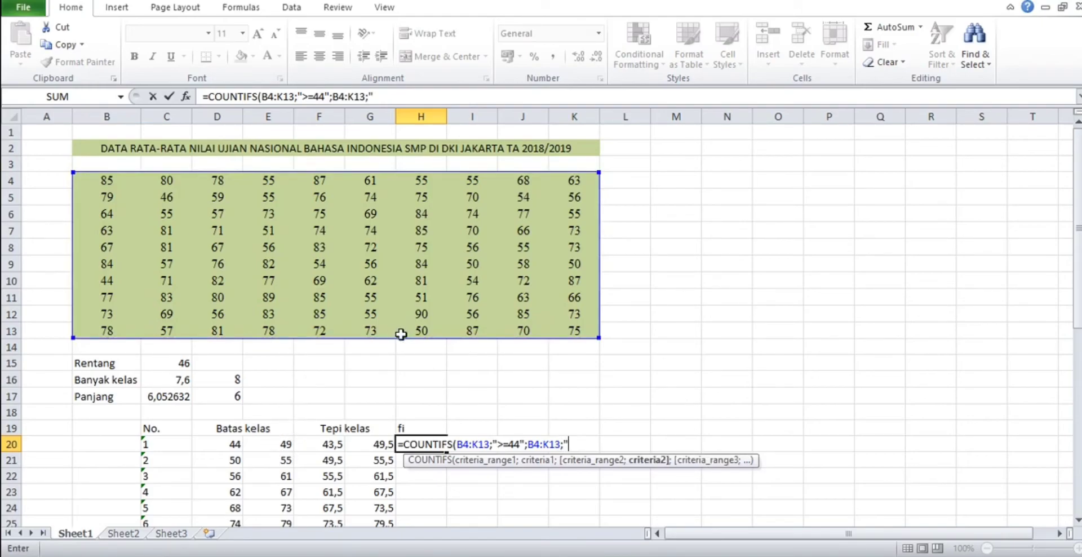
{"action": "type", "text": "49\")"}
{"action": "key", "text": "Return"}
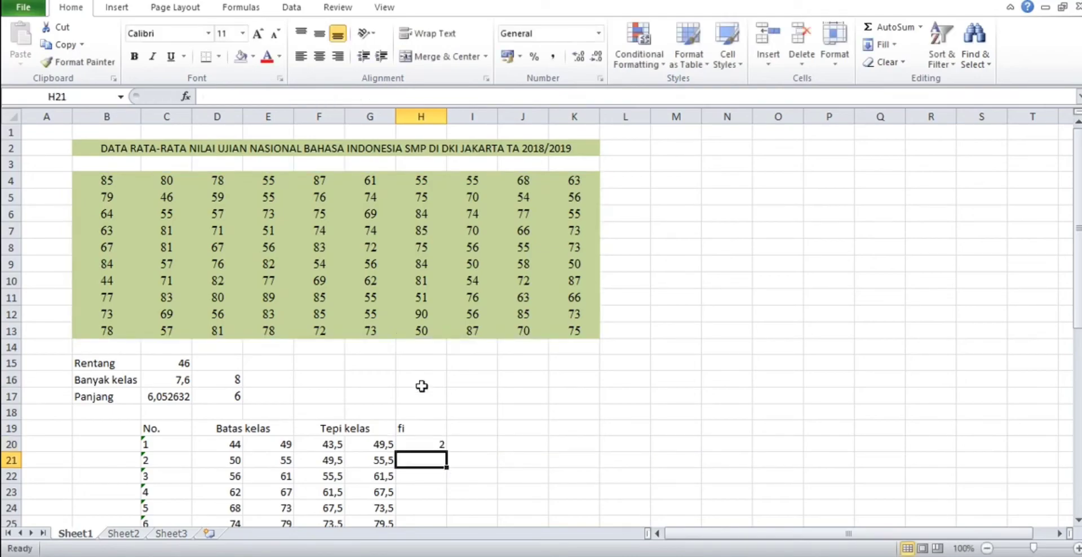
- Copy the COUNTIFS formula text from H20 into H21 with its cell references unchanged
{"action": "scroll", "coordinate": [428, 360], "scroll_direction": "down", "scroll_amount": 1}
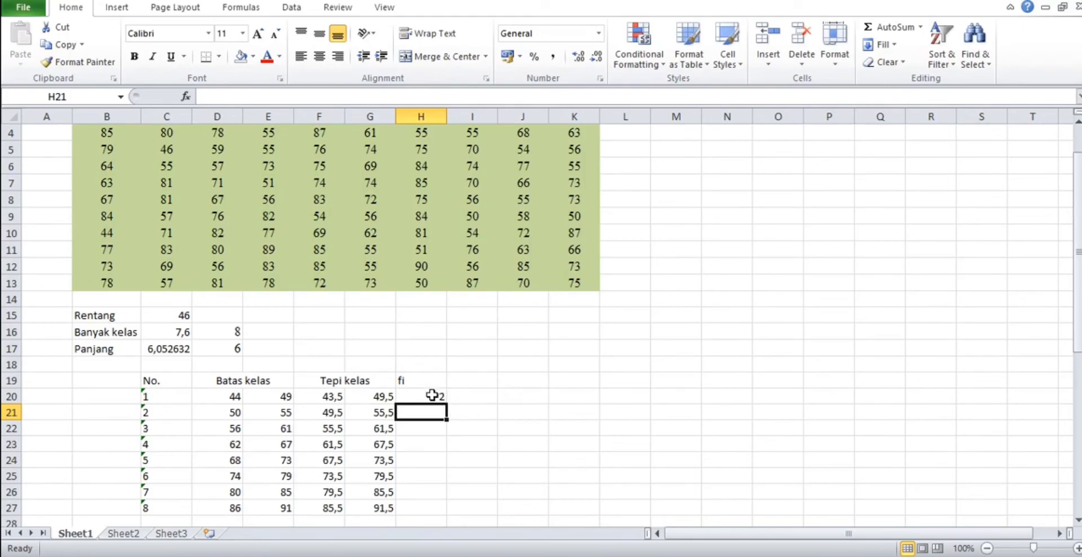
{"action": "left_click", "coordinate": [433, 400]}
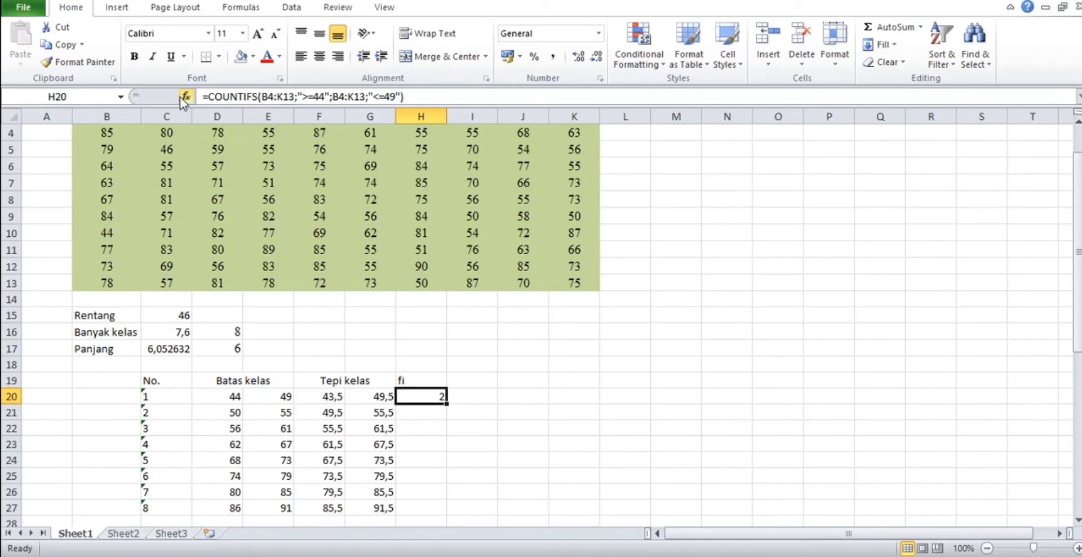
{"action": "left_click", "coordinate": [423, 97]}
{"action": "left_click_drag", "start_coordinate": [424, 97], "coordinate": [211, 89]}
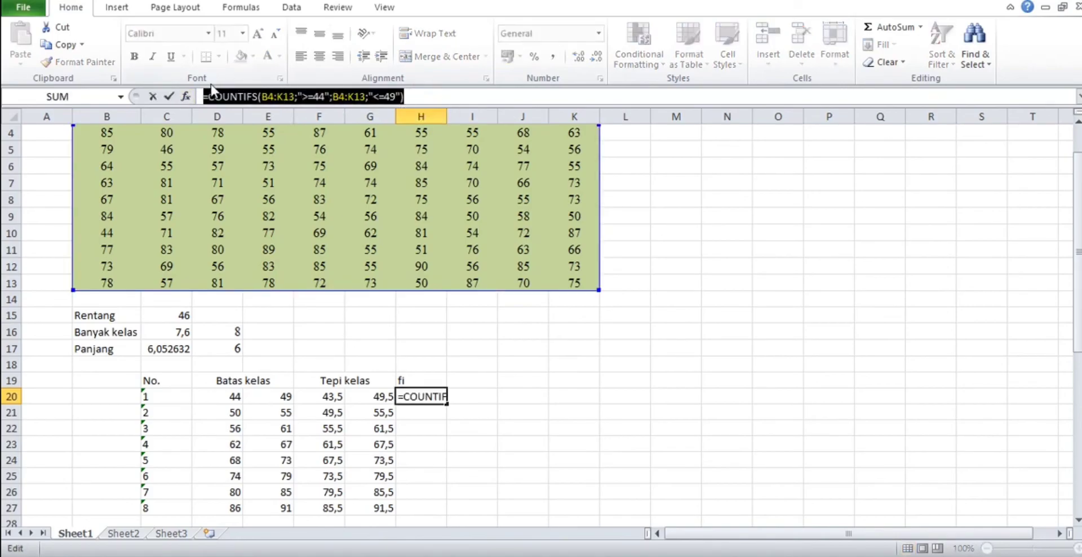
{"action": "key", "text": "ctrl+c"}
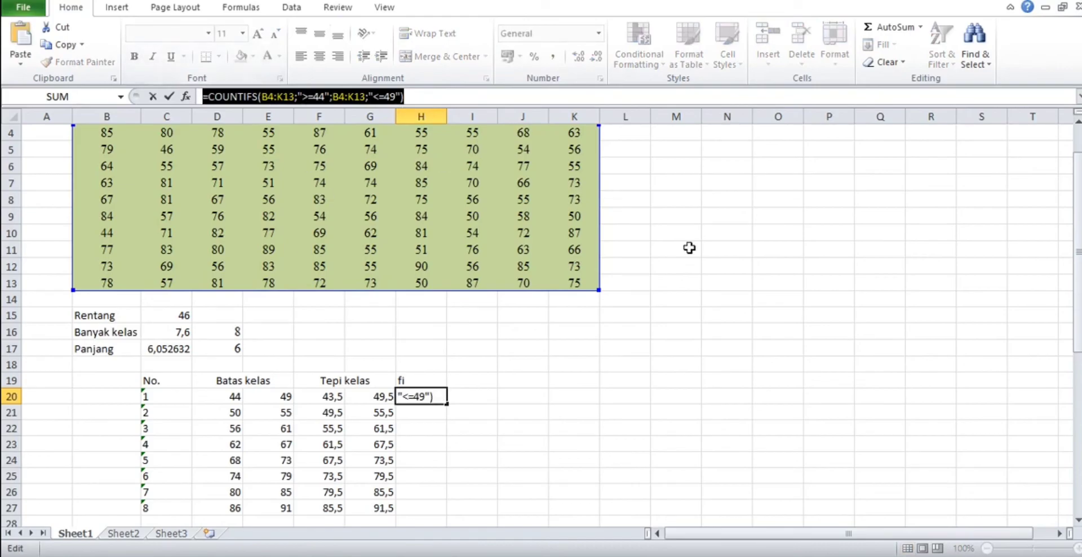
{"action": "key", "text": "Return"}
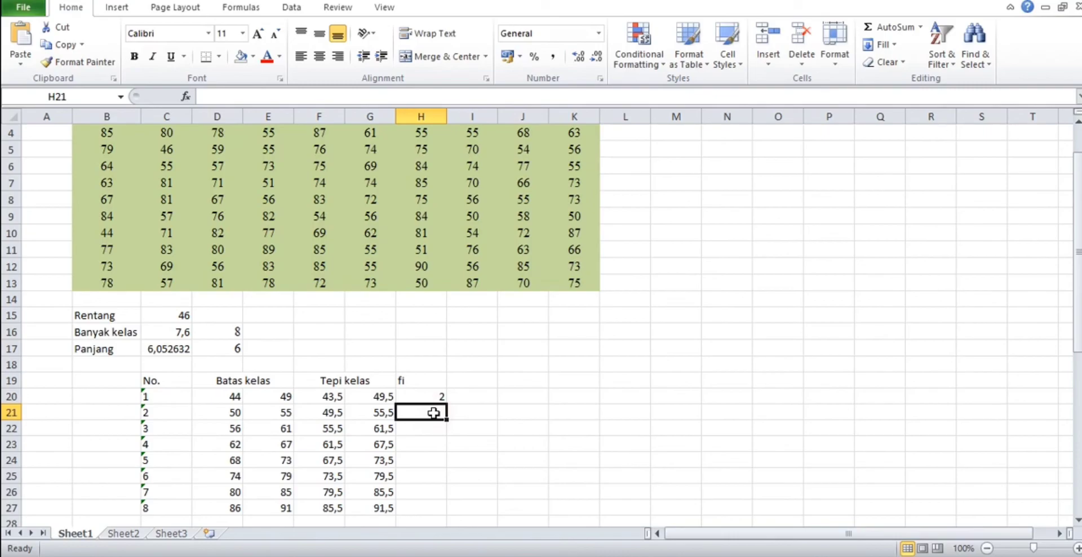
{"action": "key", "text": "ctrl+v"}
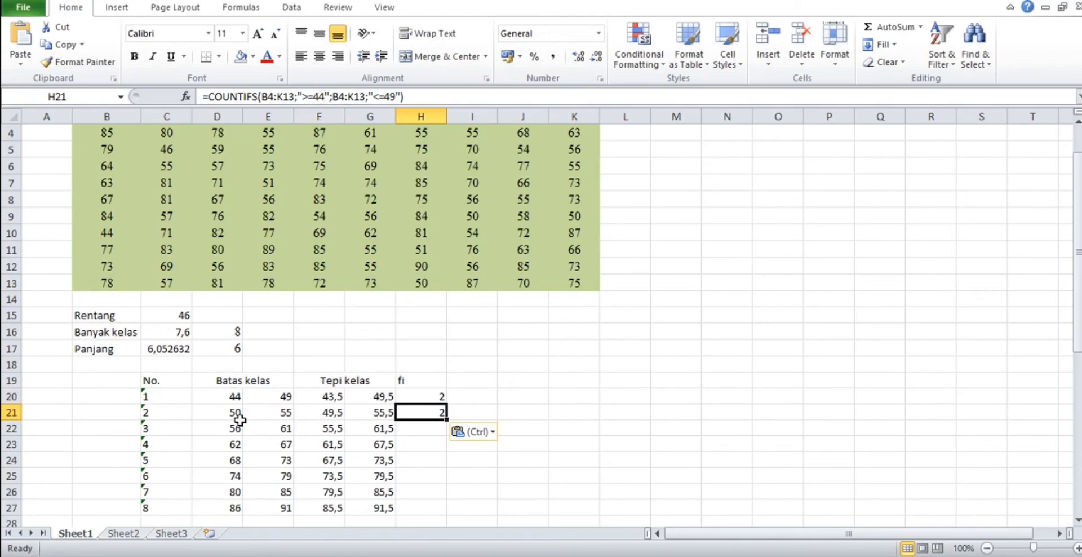
- Change the COUNTIFS criteria in H21 to ">=50" and "<=55" for the second class
{"action": "left_click", "coordinate": [326, 97]}
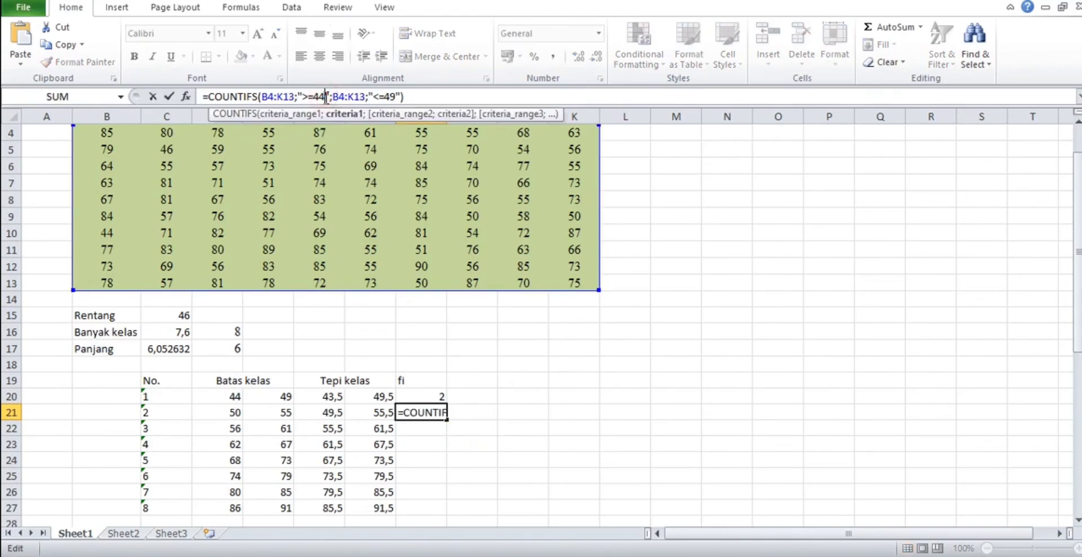
{"action": "key", "text": "BackSpace"}
{"action": "key", "text": "BackSpace"}
{"action": "type", "text": "50"}
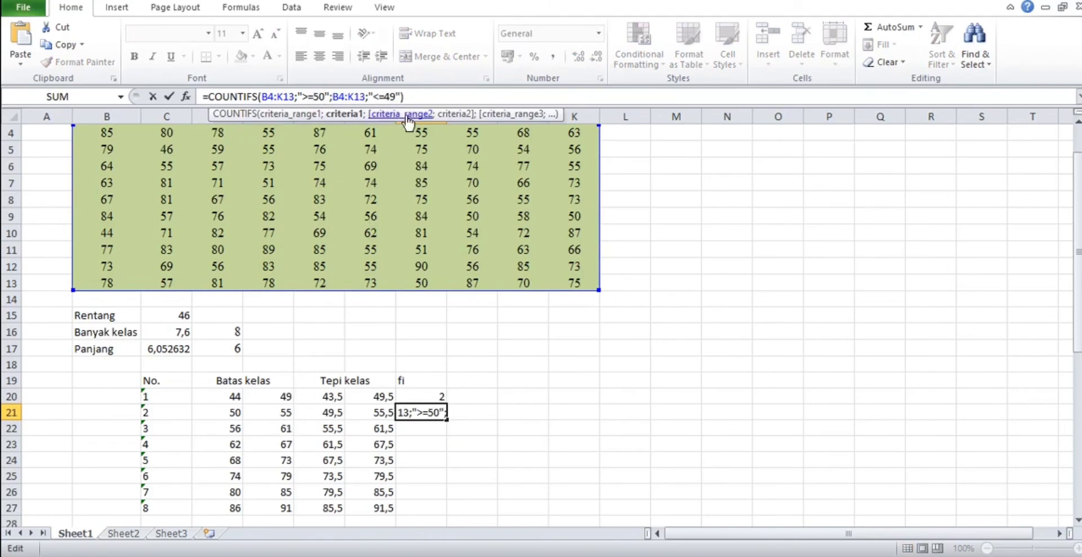
{"action": "left_click", "coordinate": [394, 97]}
{"action": "key", "text": "BackSpace"}
{"action": "key", "text": "BackSpace"}
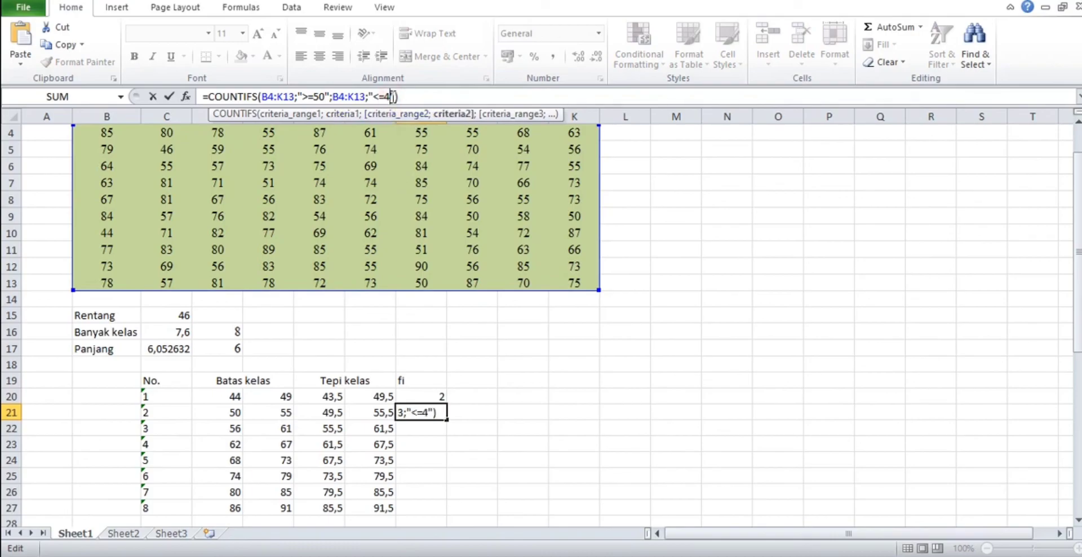
{"action": "type", "text": "55"}
{"action": "key", "text": "Return"}
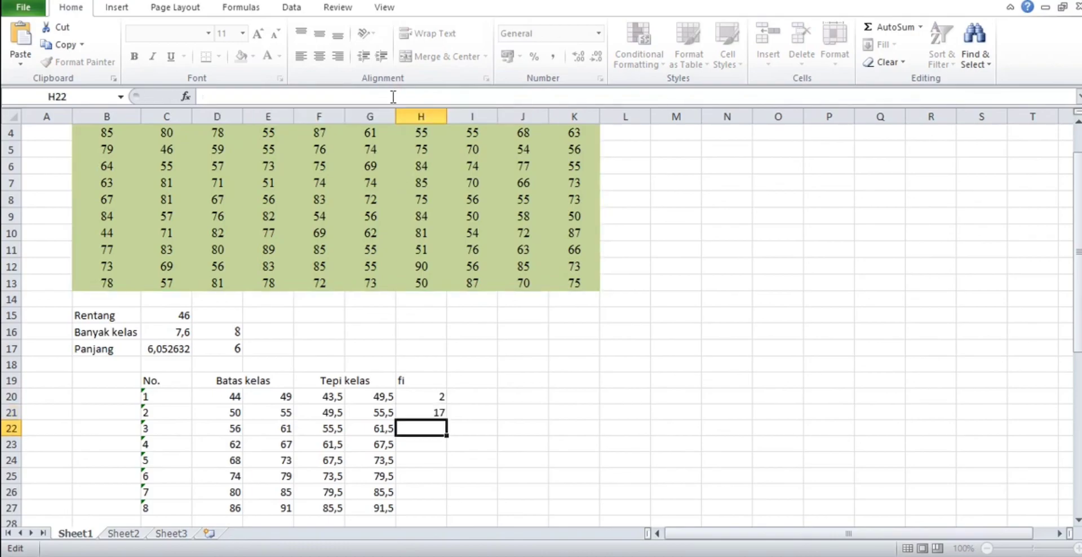